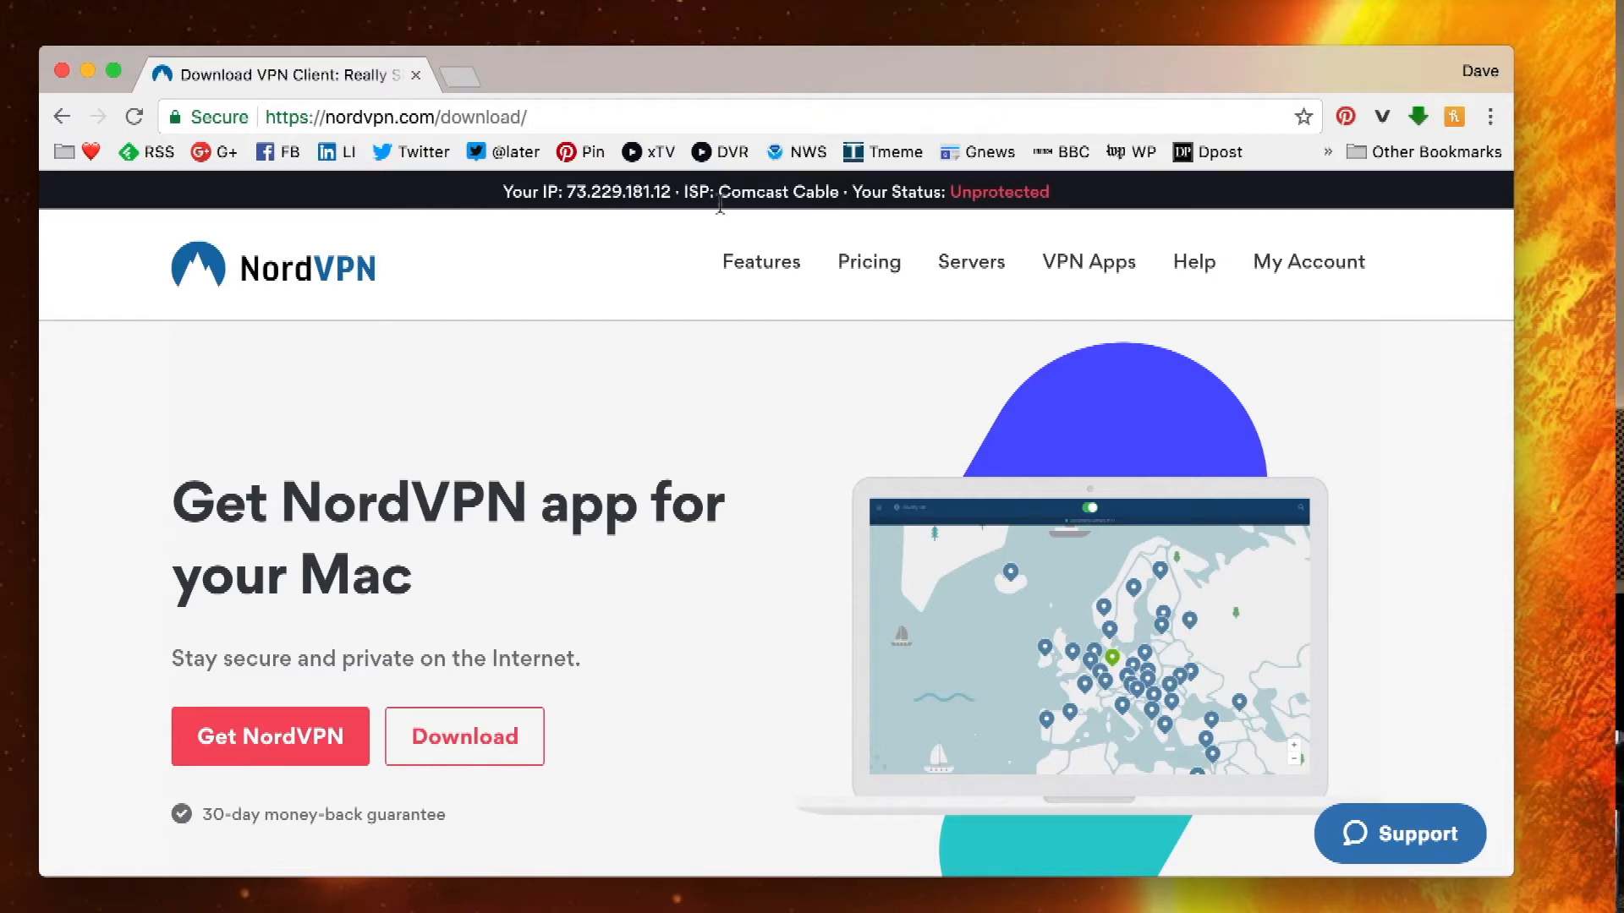
- Start a NordVPN order and choose the 1-month plan on the pricing page
click(292, 737)
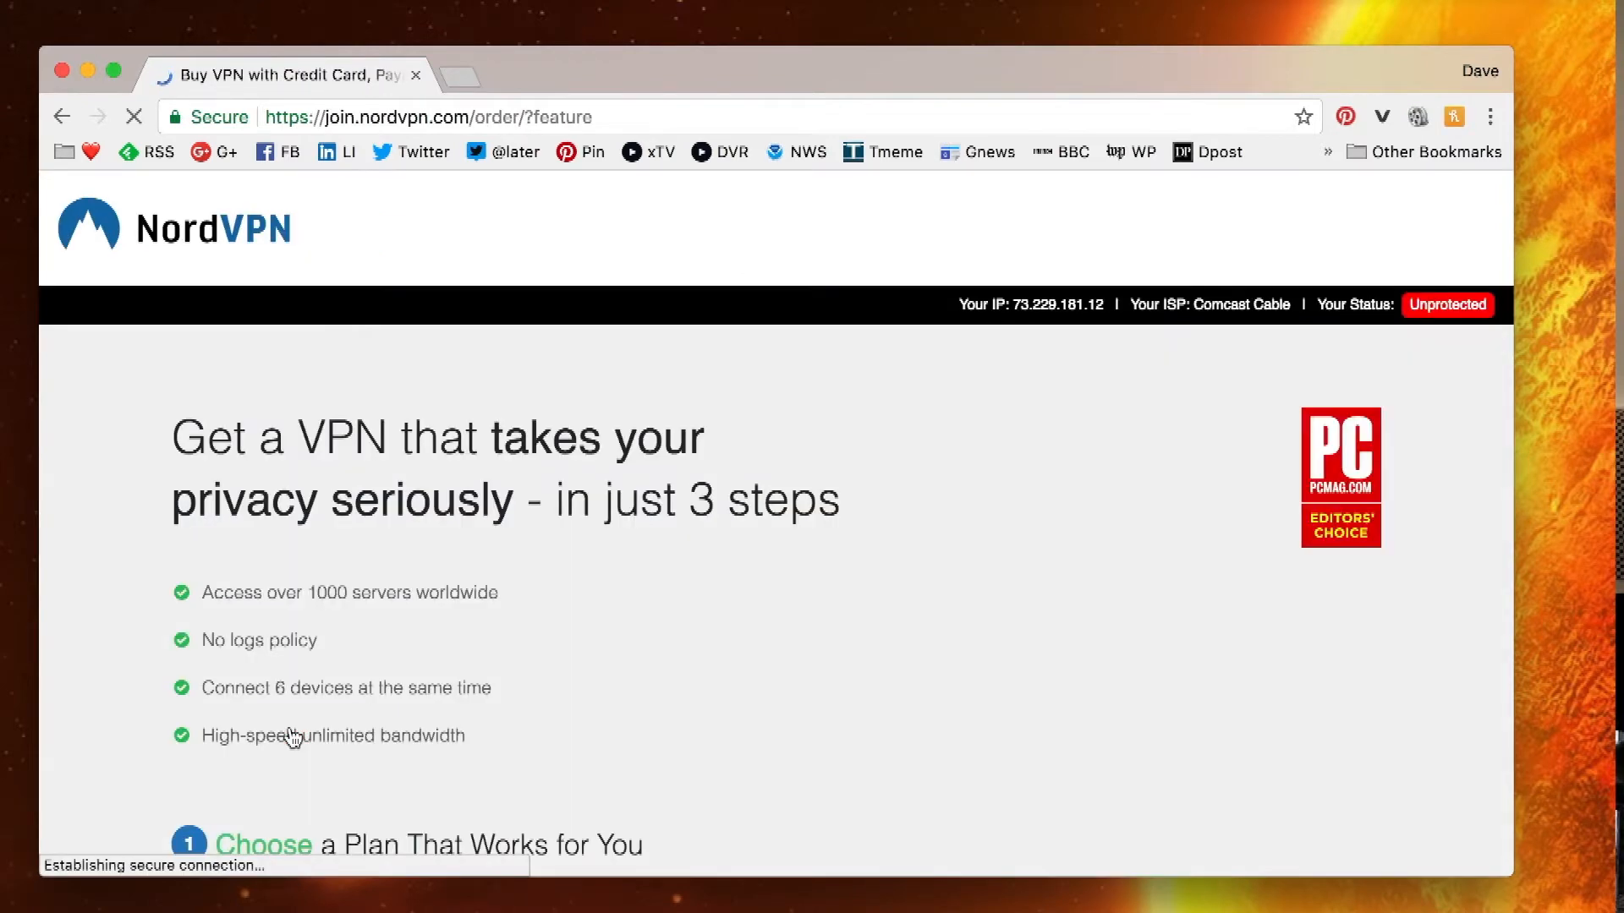
scroll(681, 624, down, 1)
scroll(682, 624, down, 10)
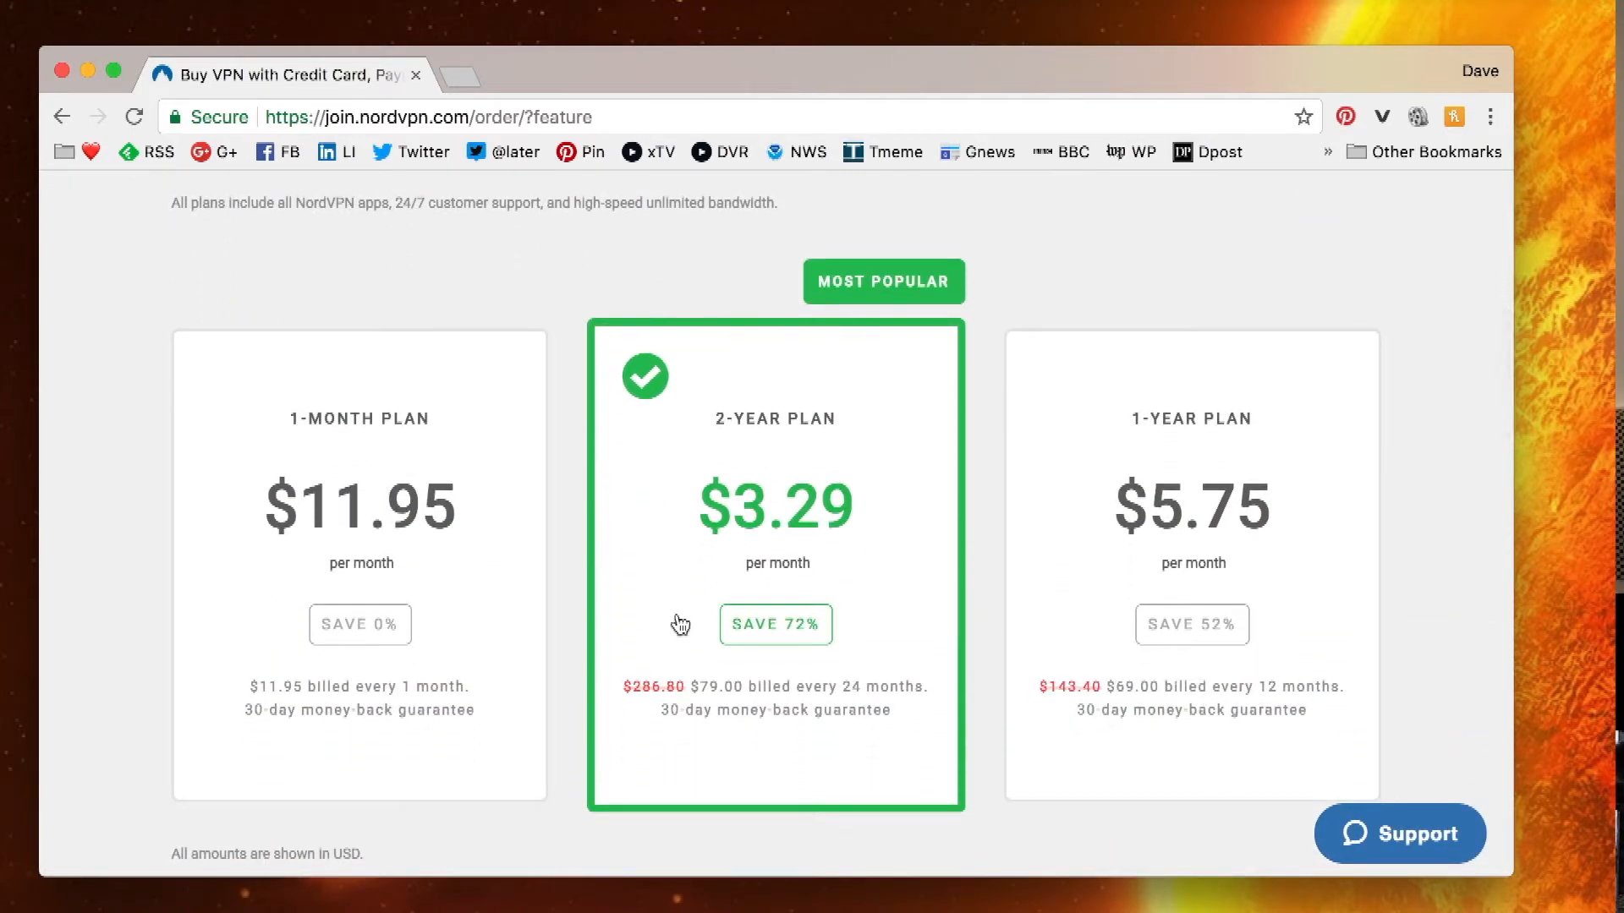
click(368, 626)
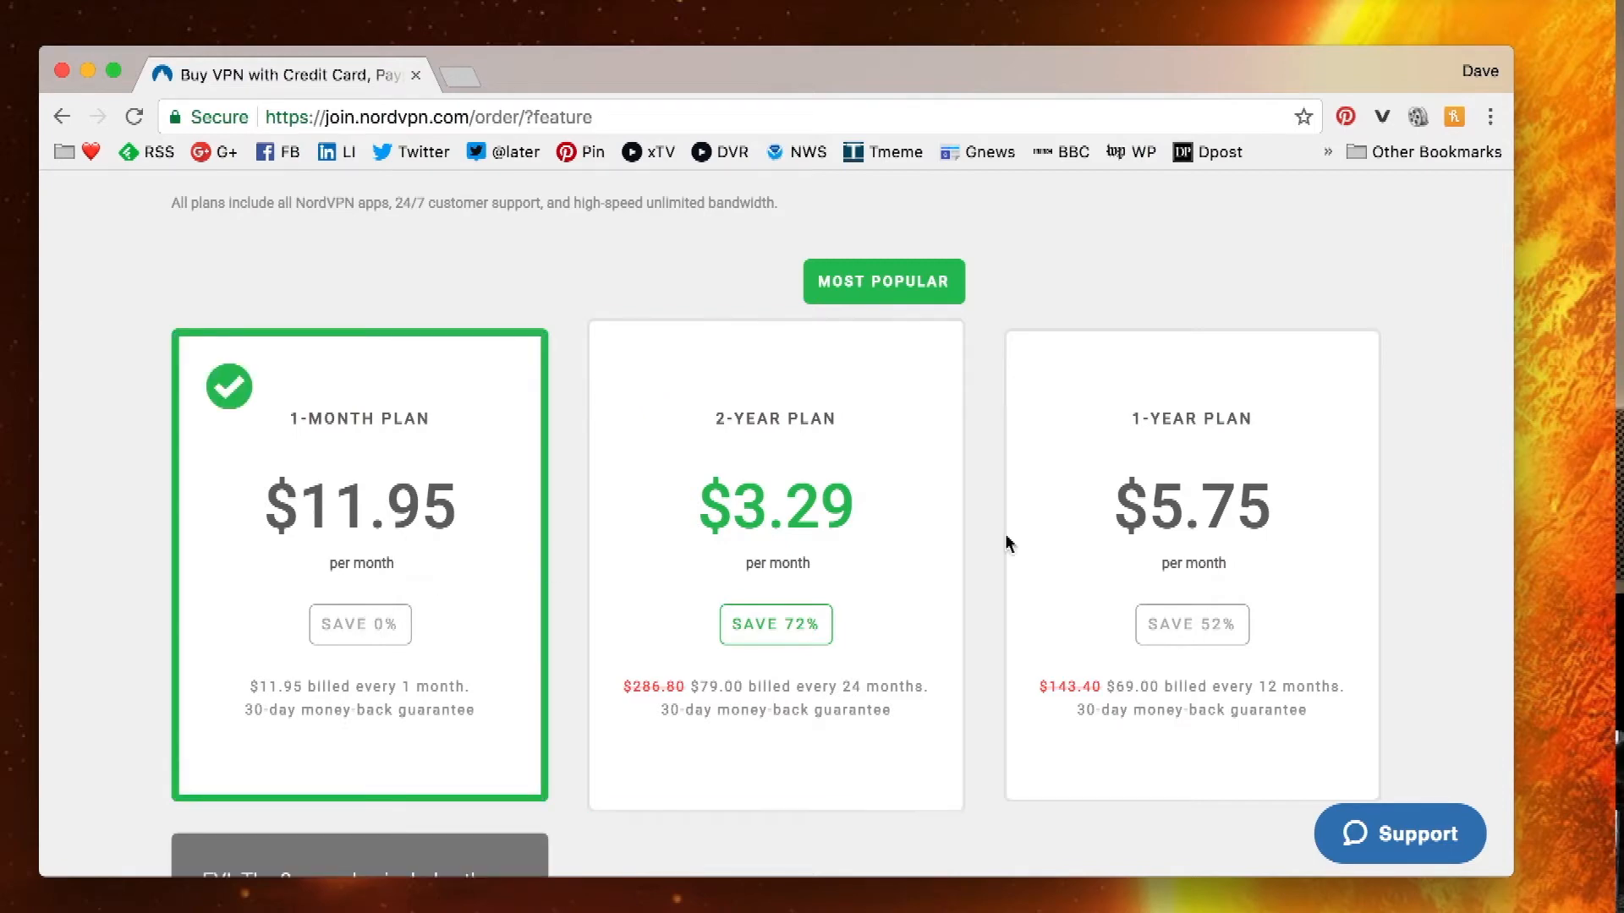
scroll(931, 525, down, 3)
scroll(931, 525, down, 5)
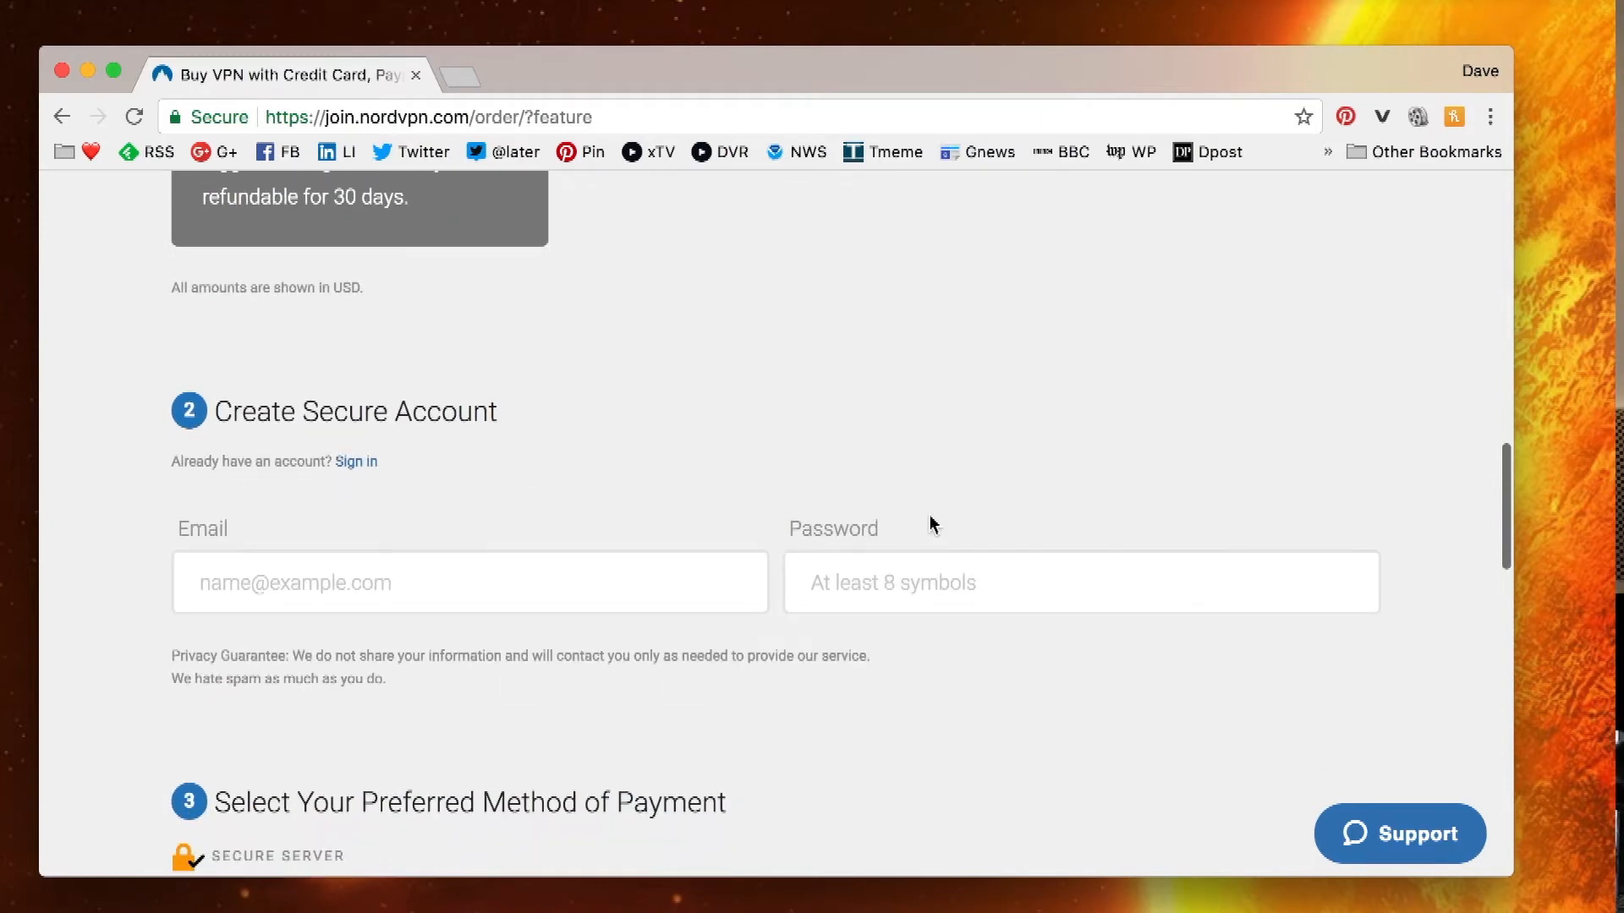
scroll(931, 525, down, 3)
scroll(931, 525, up, 1)
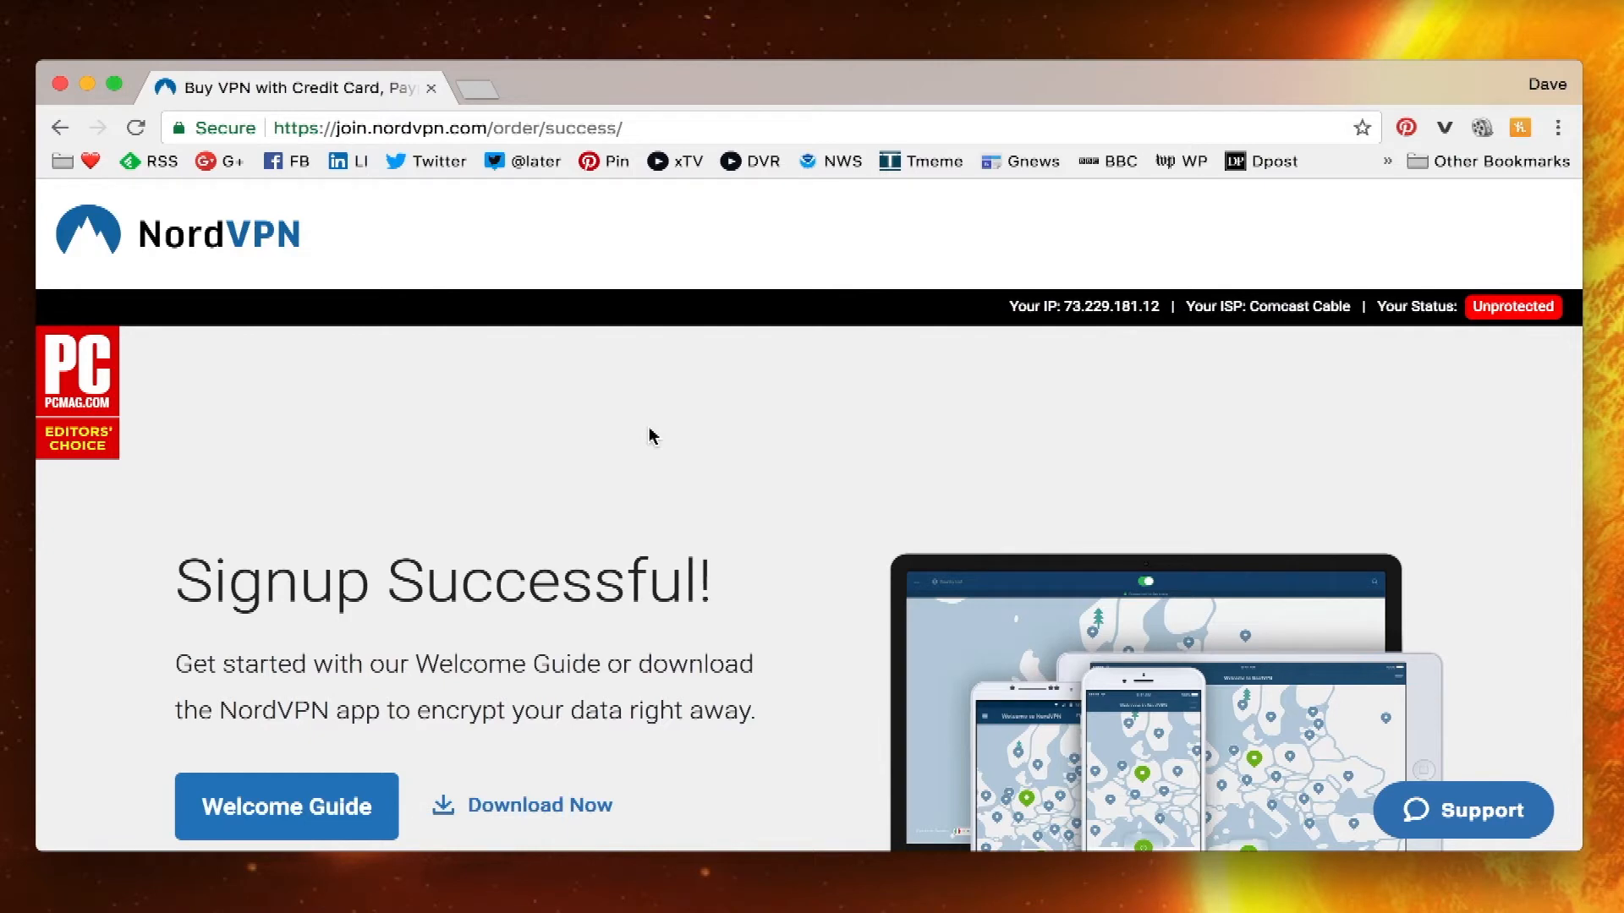
- Download the NordVPN.dmg Mac installer from the Mac app page and show its download options
click(519, 807)
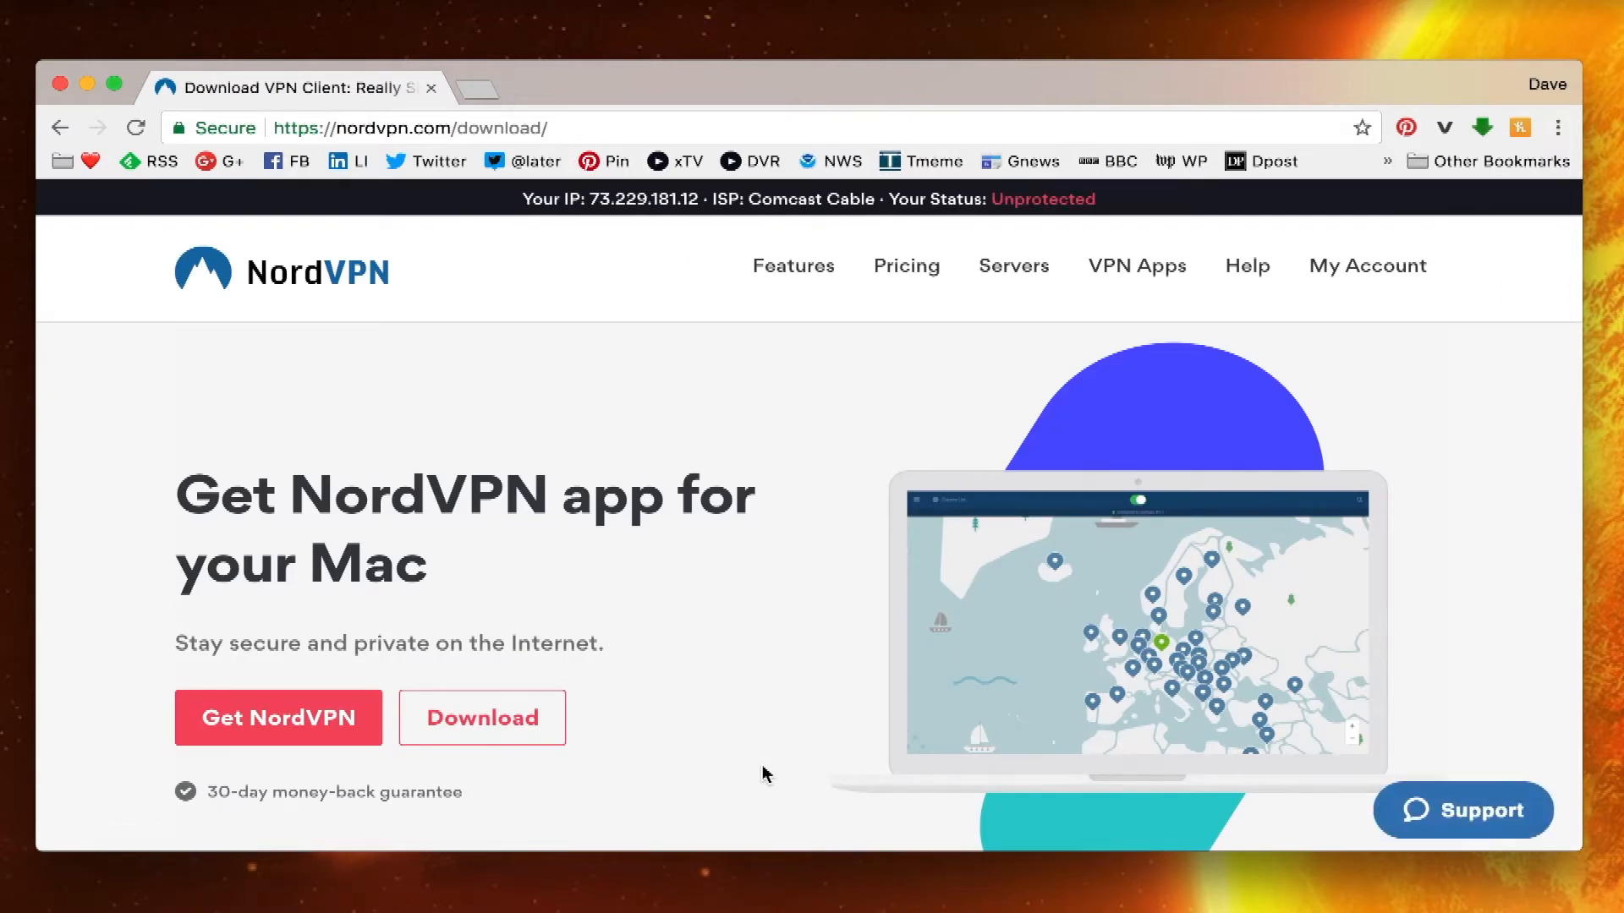
click(457, 717)
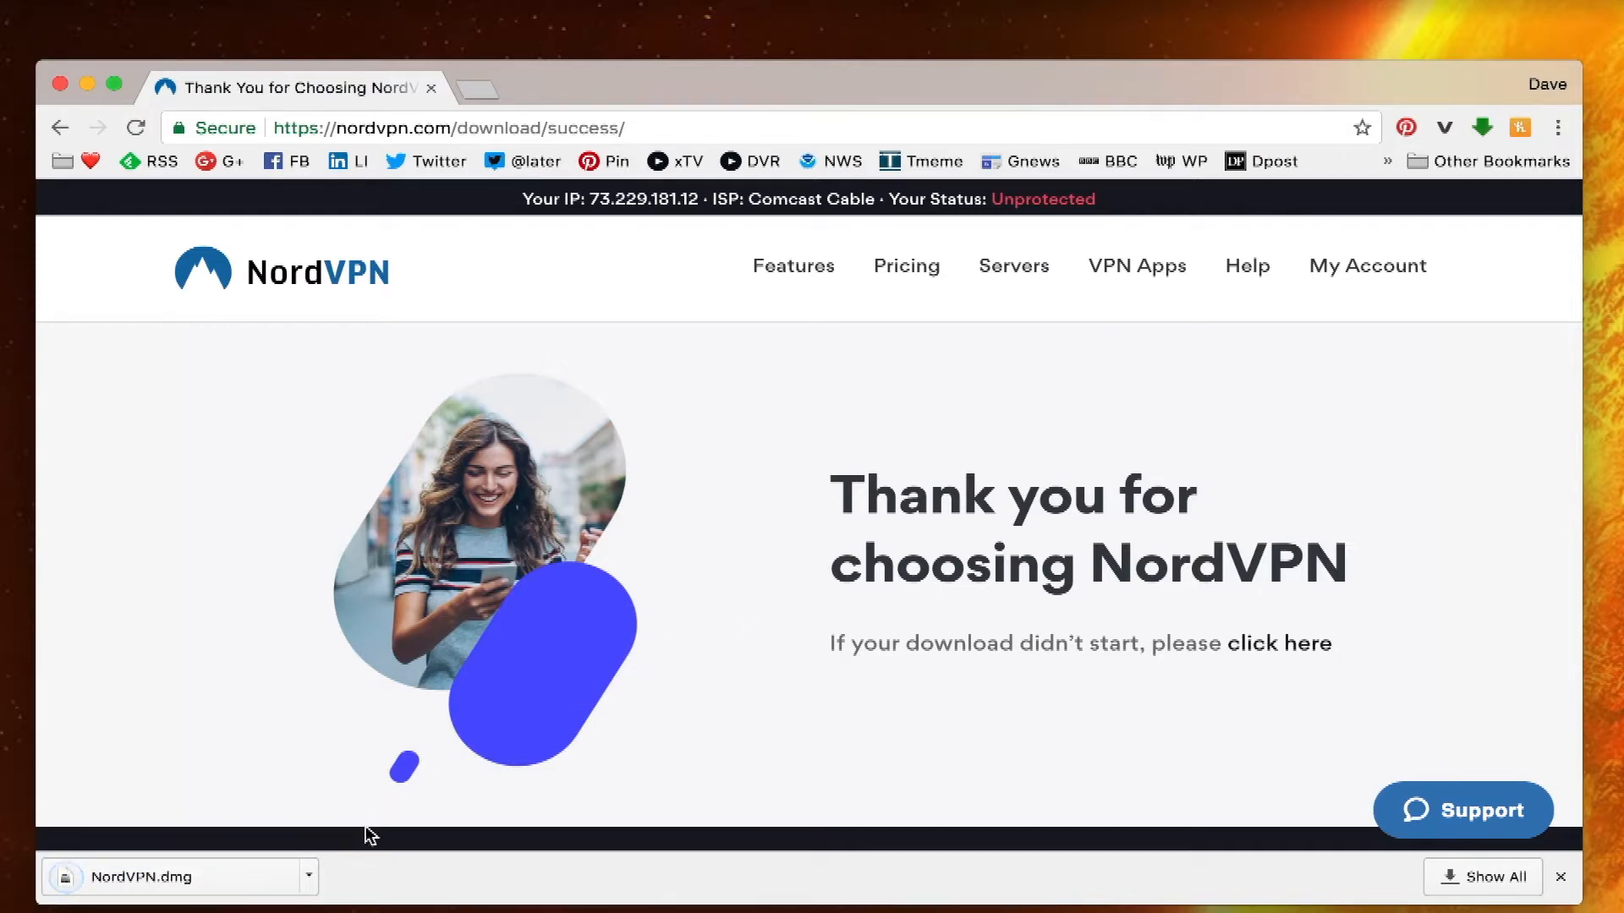
click(307, 880)
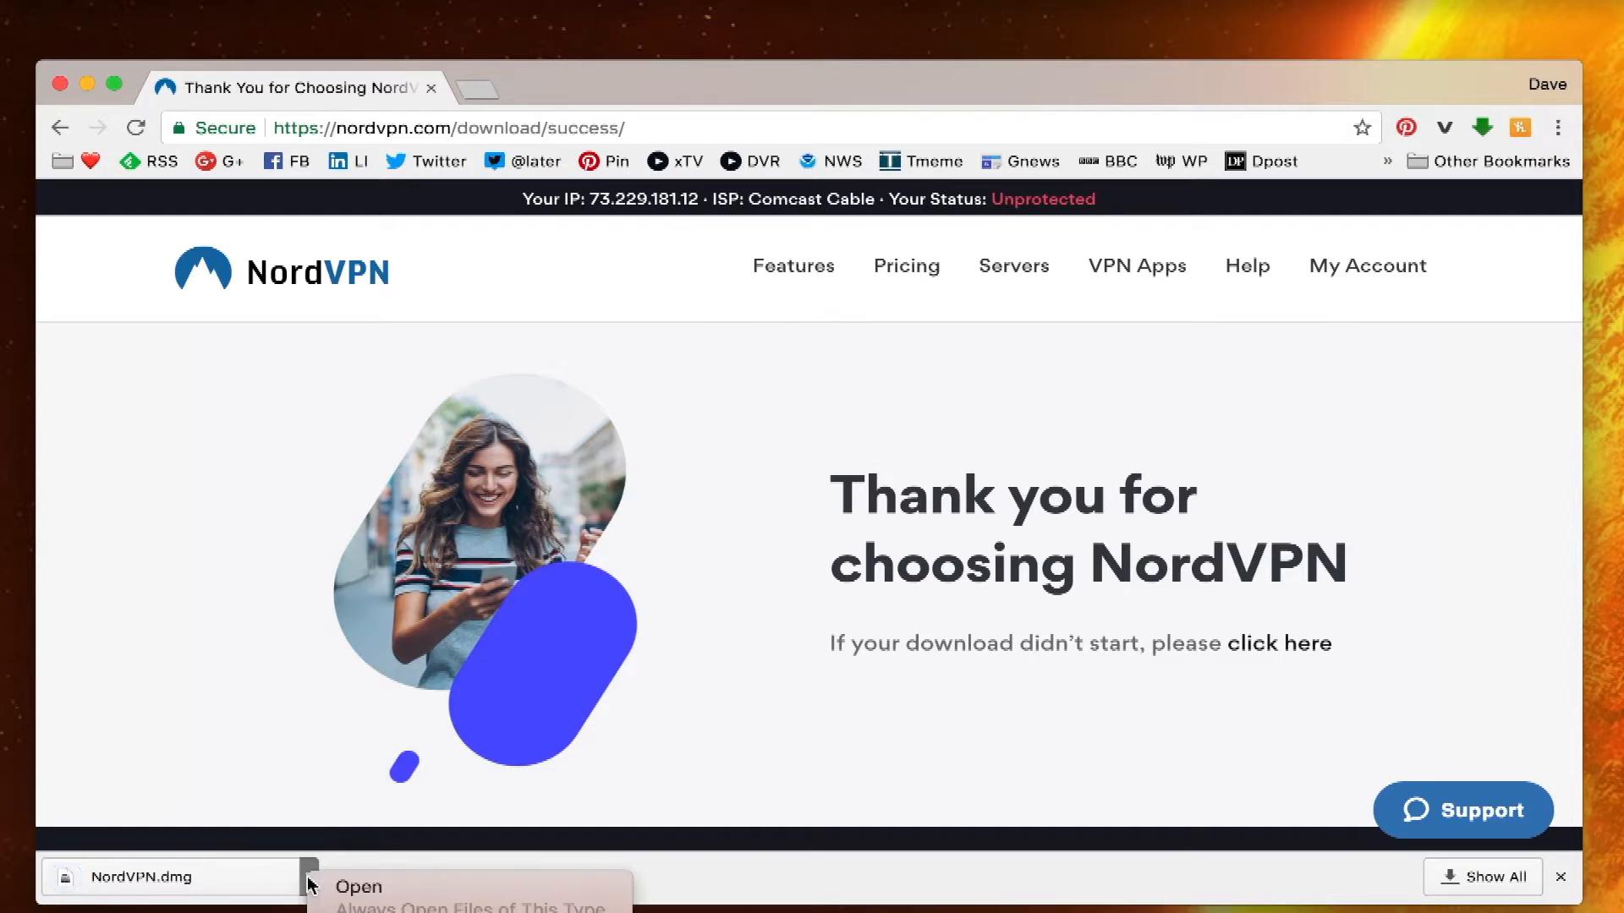
- Open NordVPN.dmg and copy the NordVPN app into Applications
click(369, 895)
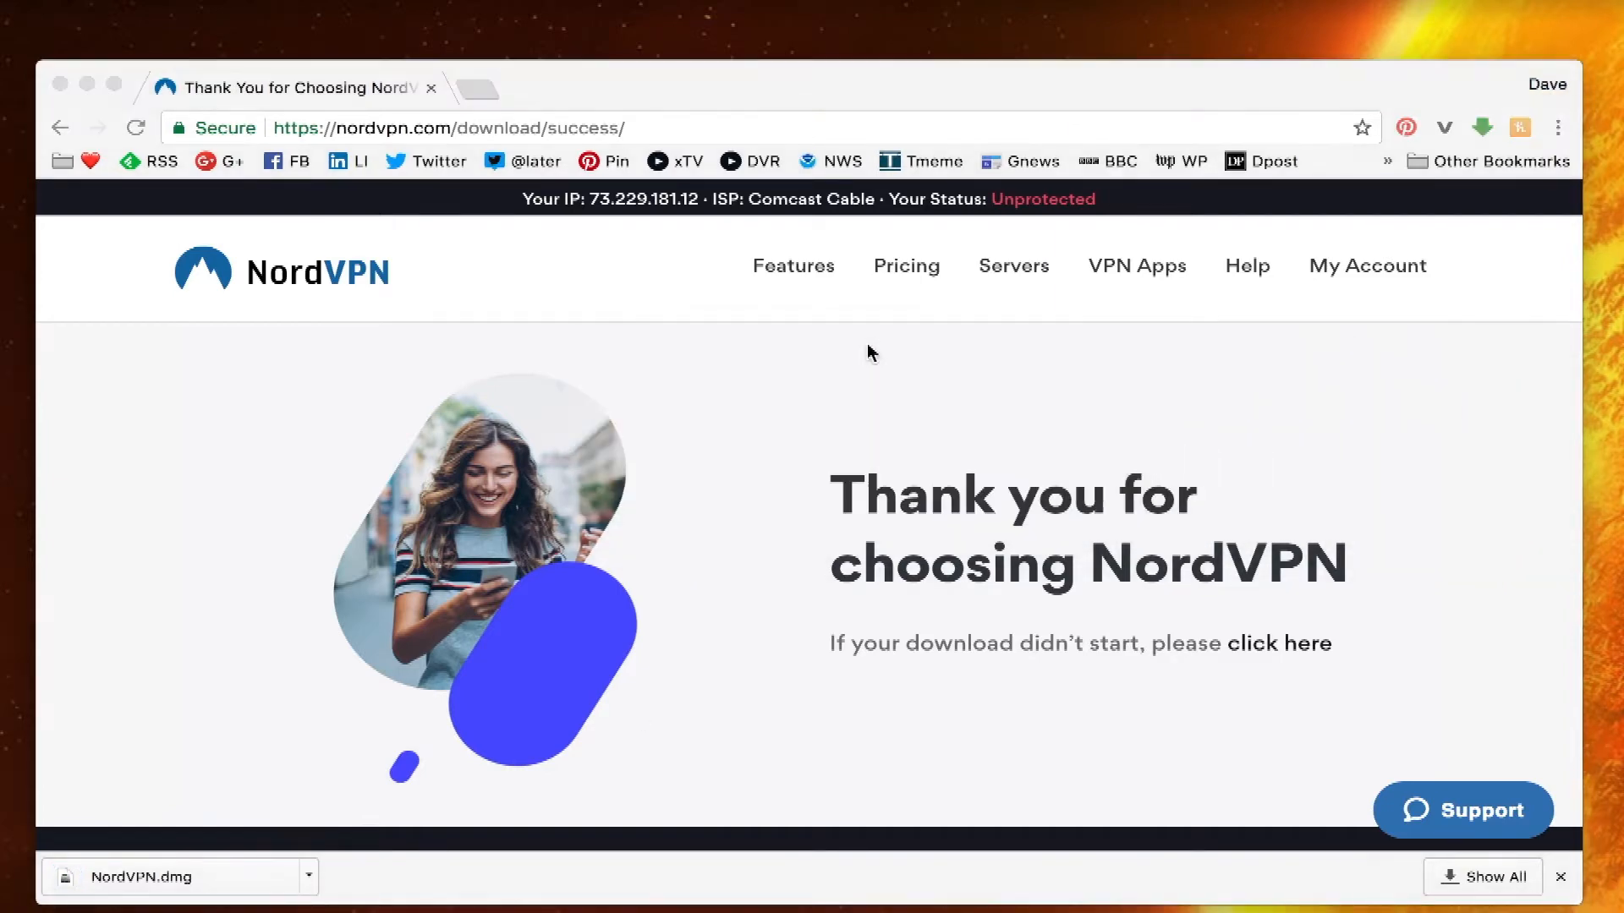
drag(617, 895, 871, 341)
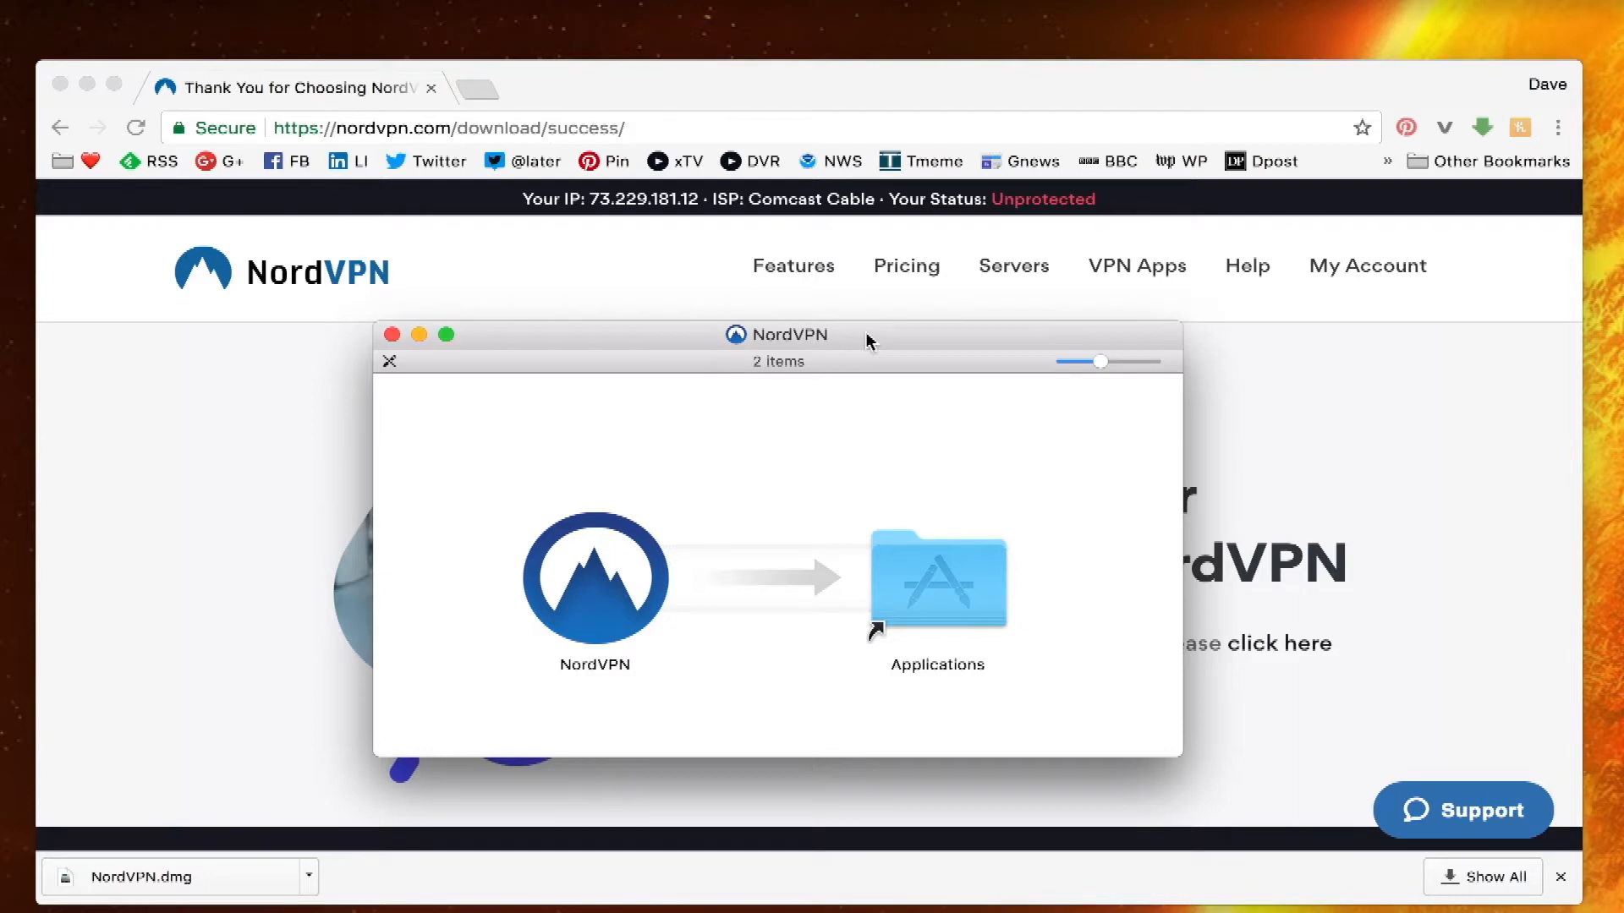
drag(600, 602, 964, 582)
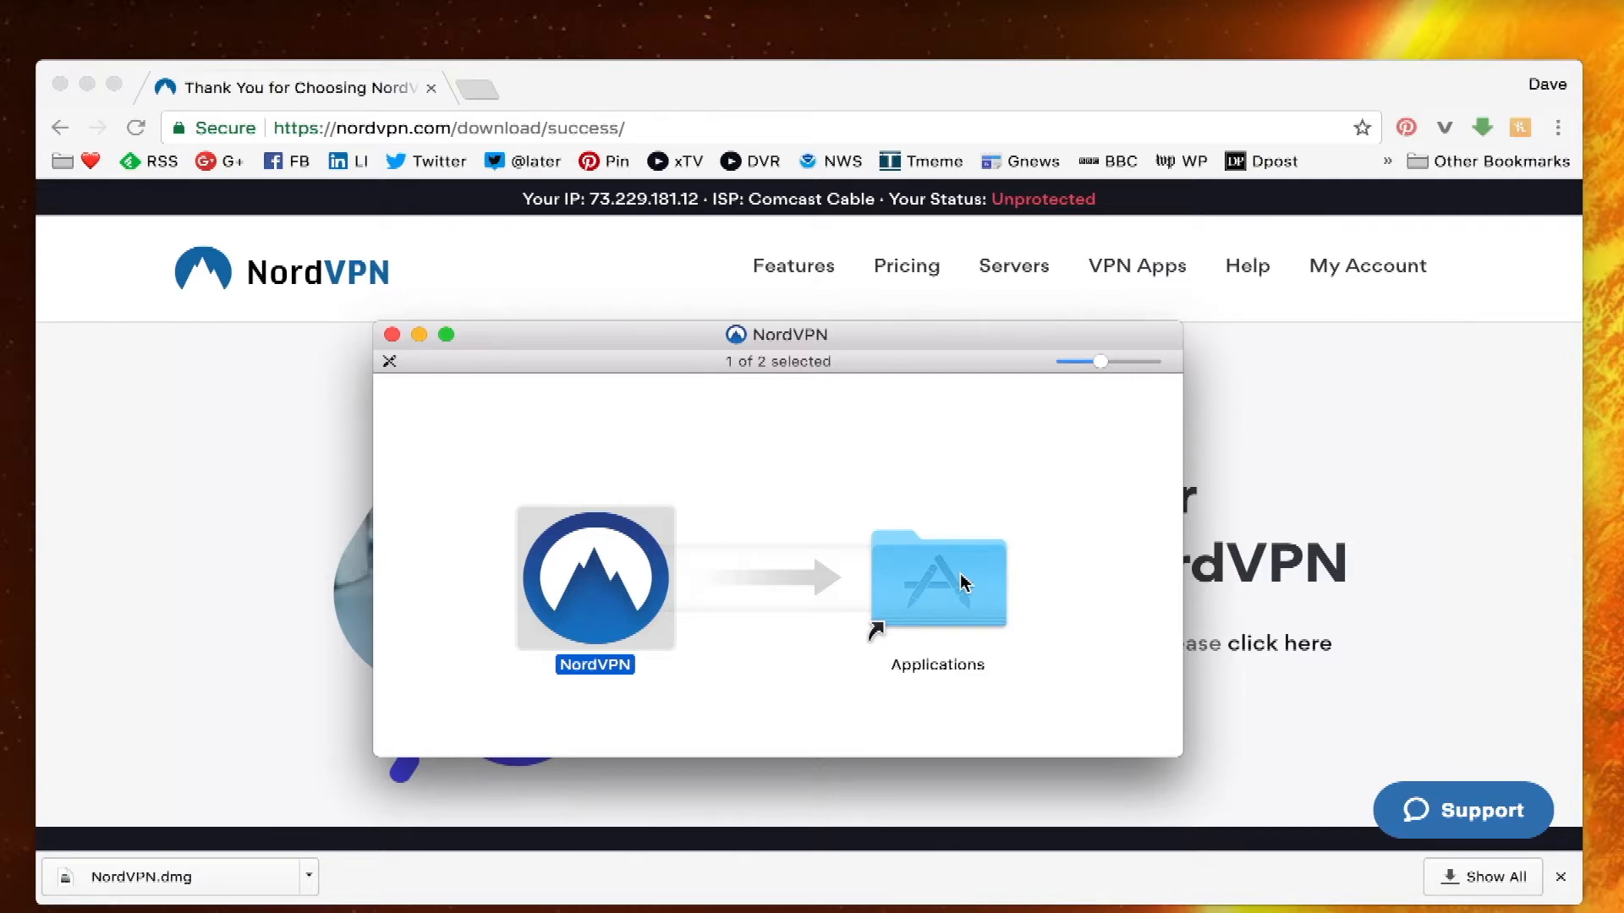
- Launch NordVPN from the Applications folder, confirming the downloaded-app warning with Open
double_click(965, 584)
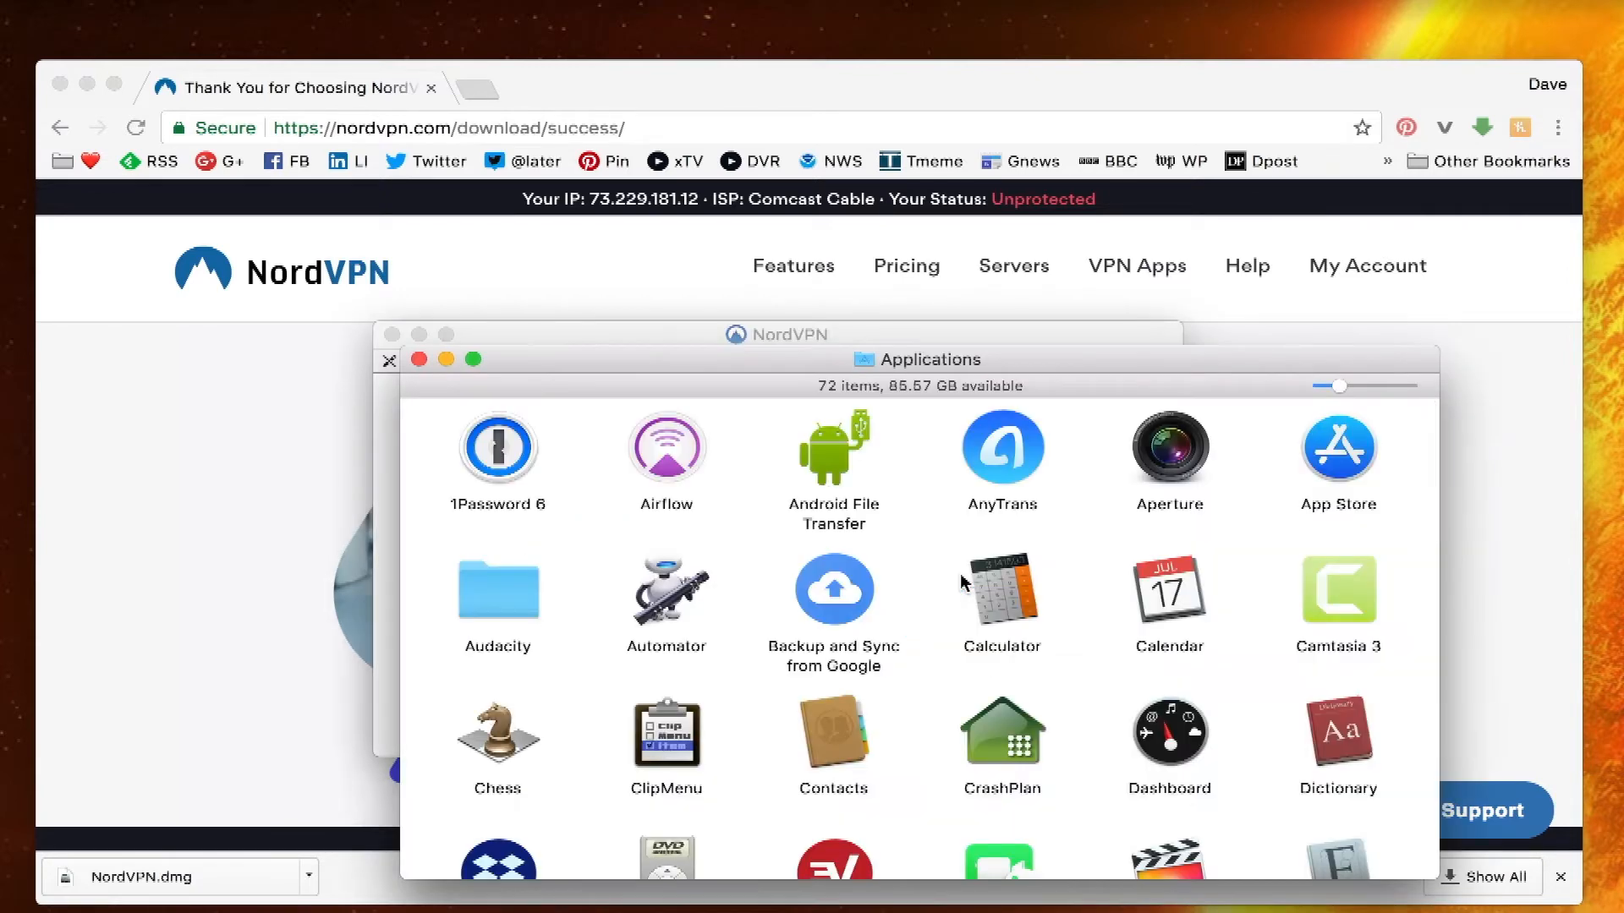
scroll(962, 582, down, 5)
scroll(962, 582, down, 2)
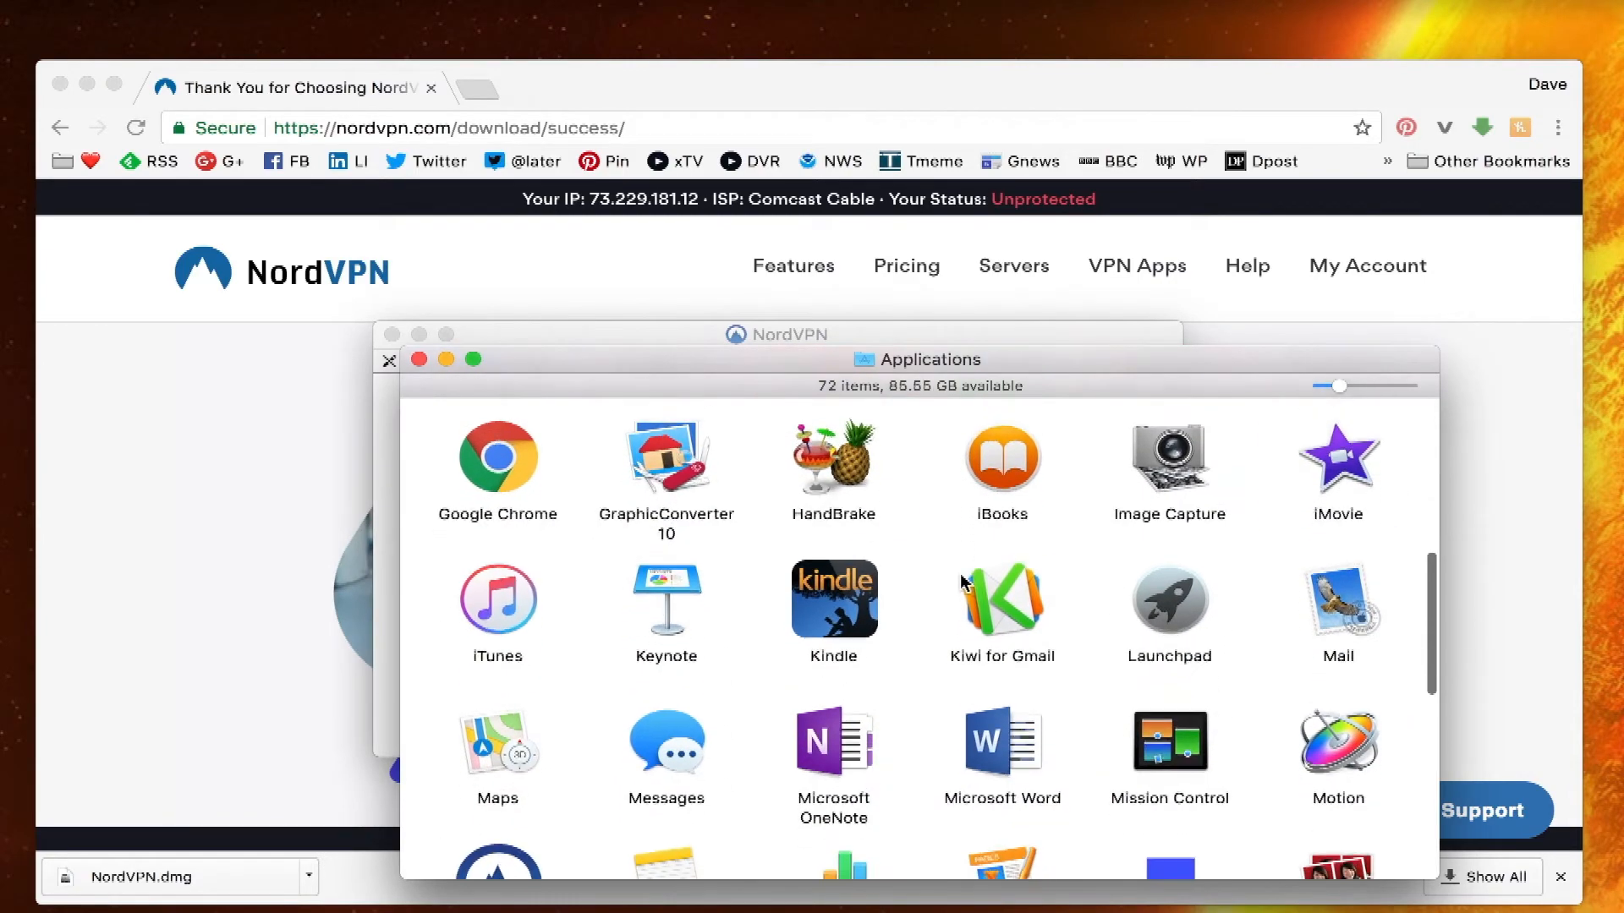
scroll(962, 582, down, 3)
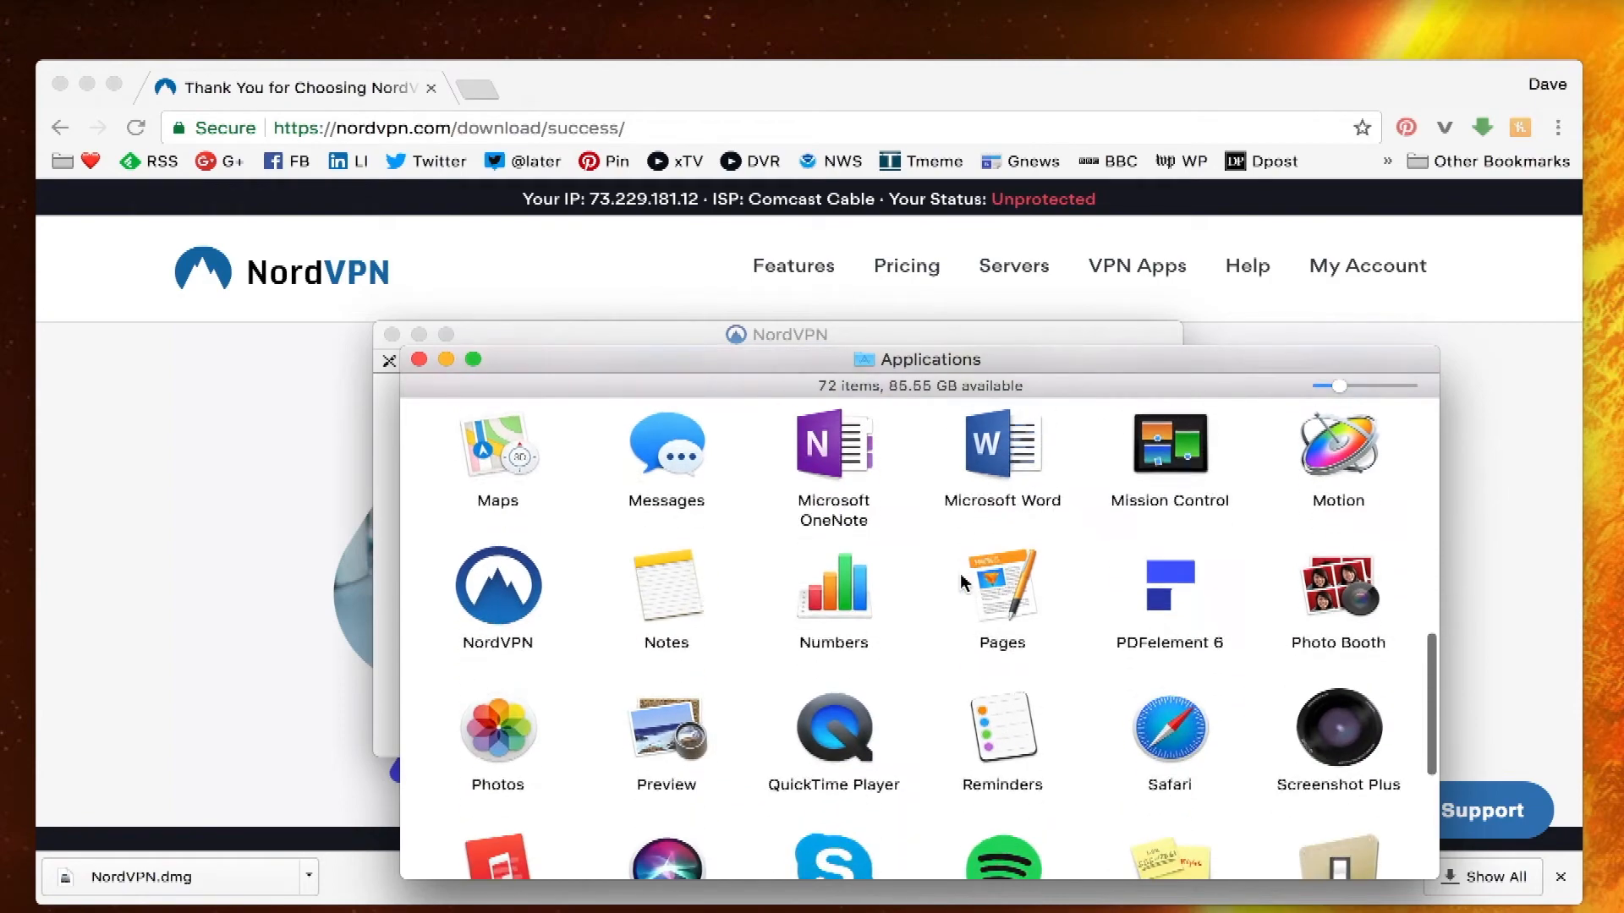
scroll(962, 582, up, 2)
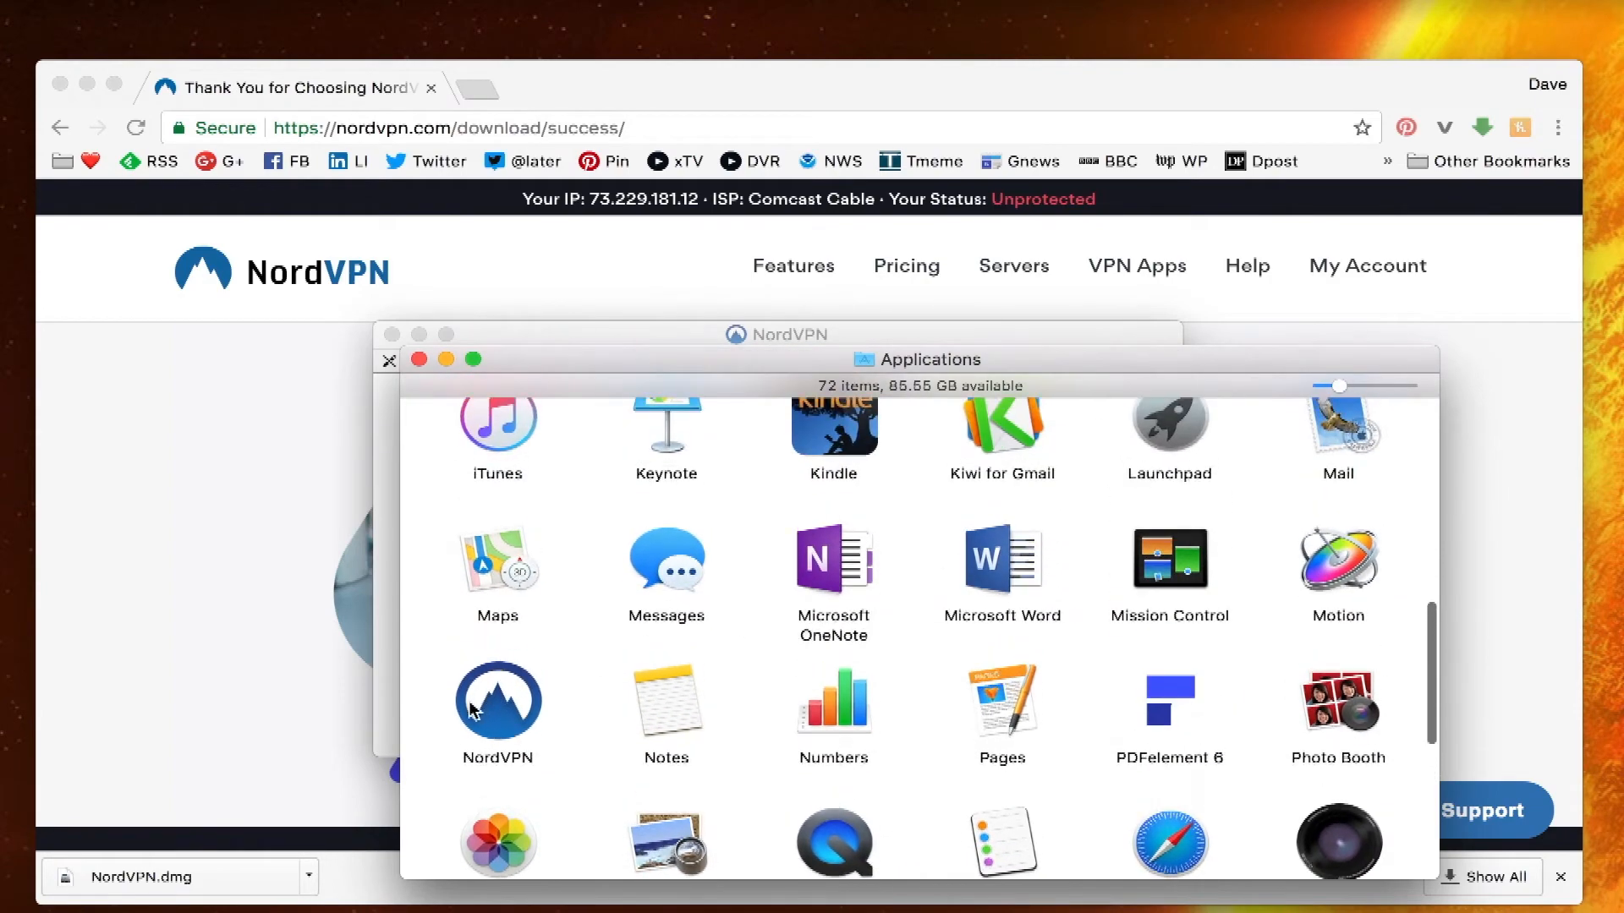
click(498, 711)
double_click(497, 715)
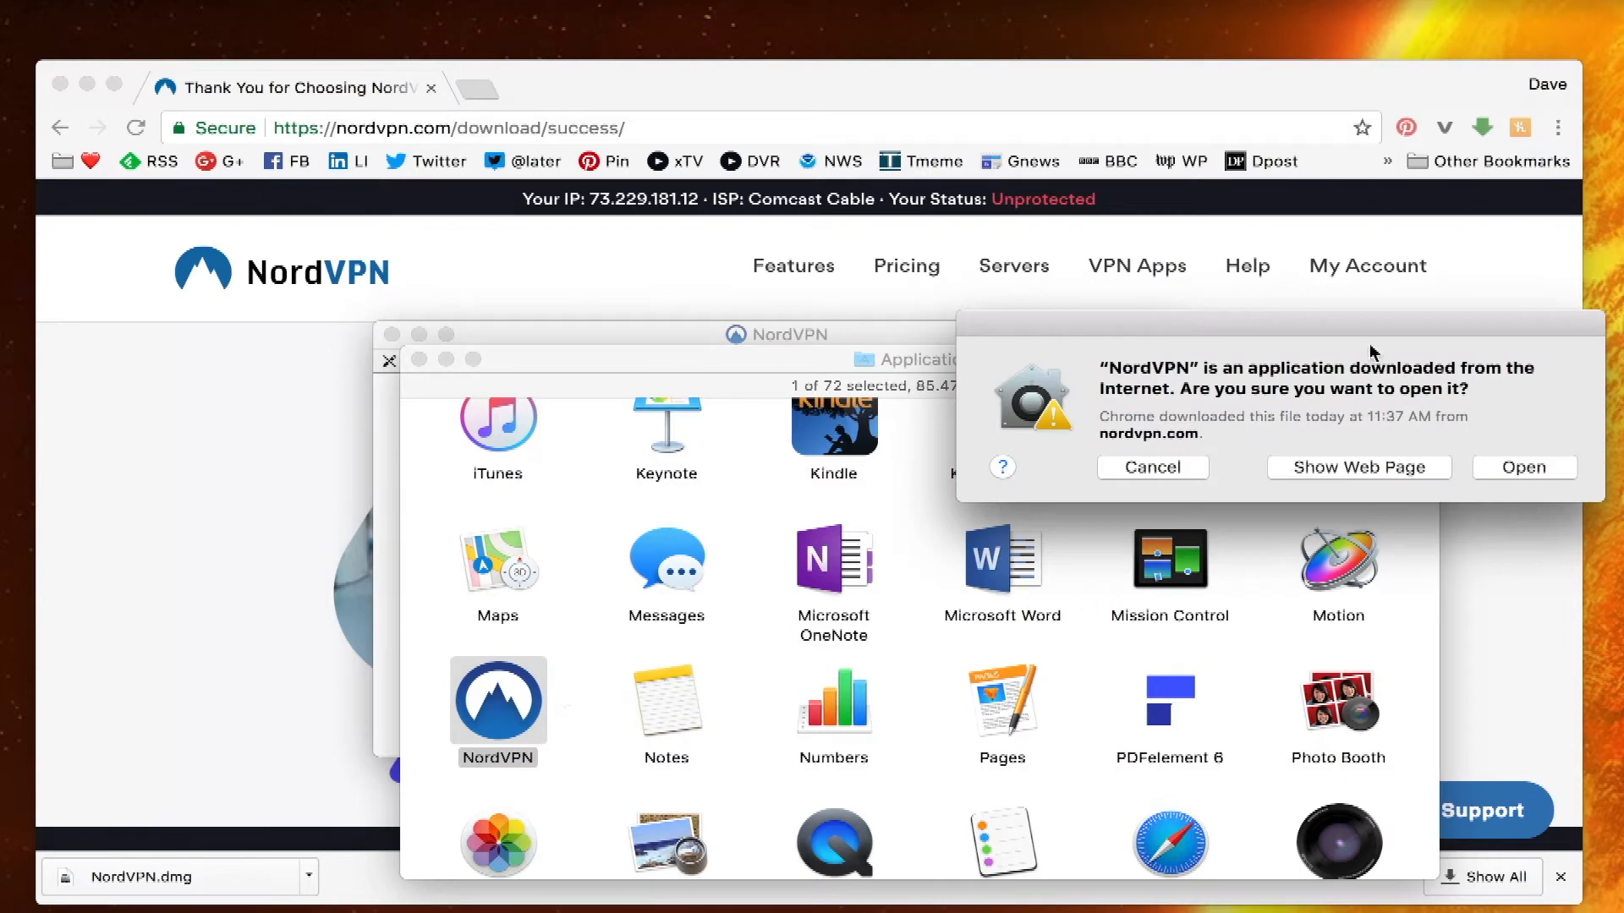
drag(1364, 333, 997, 305)
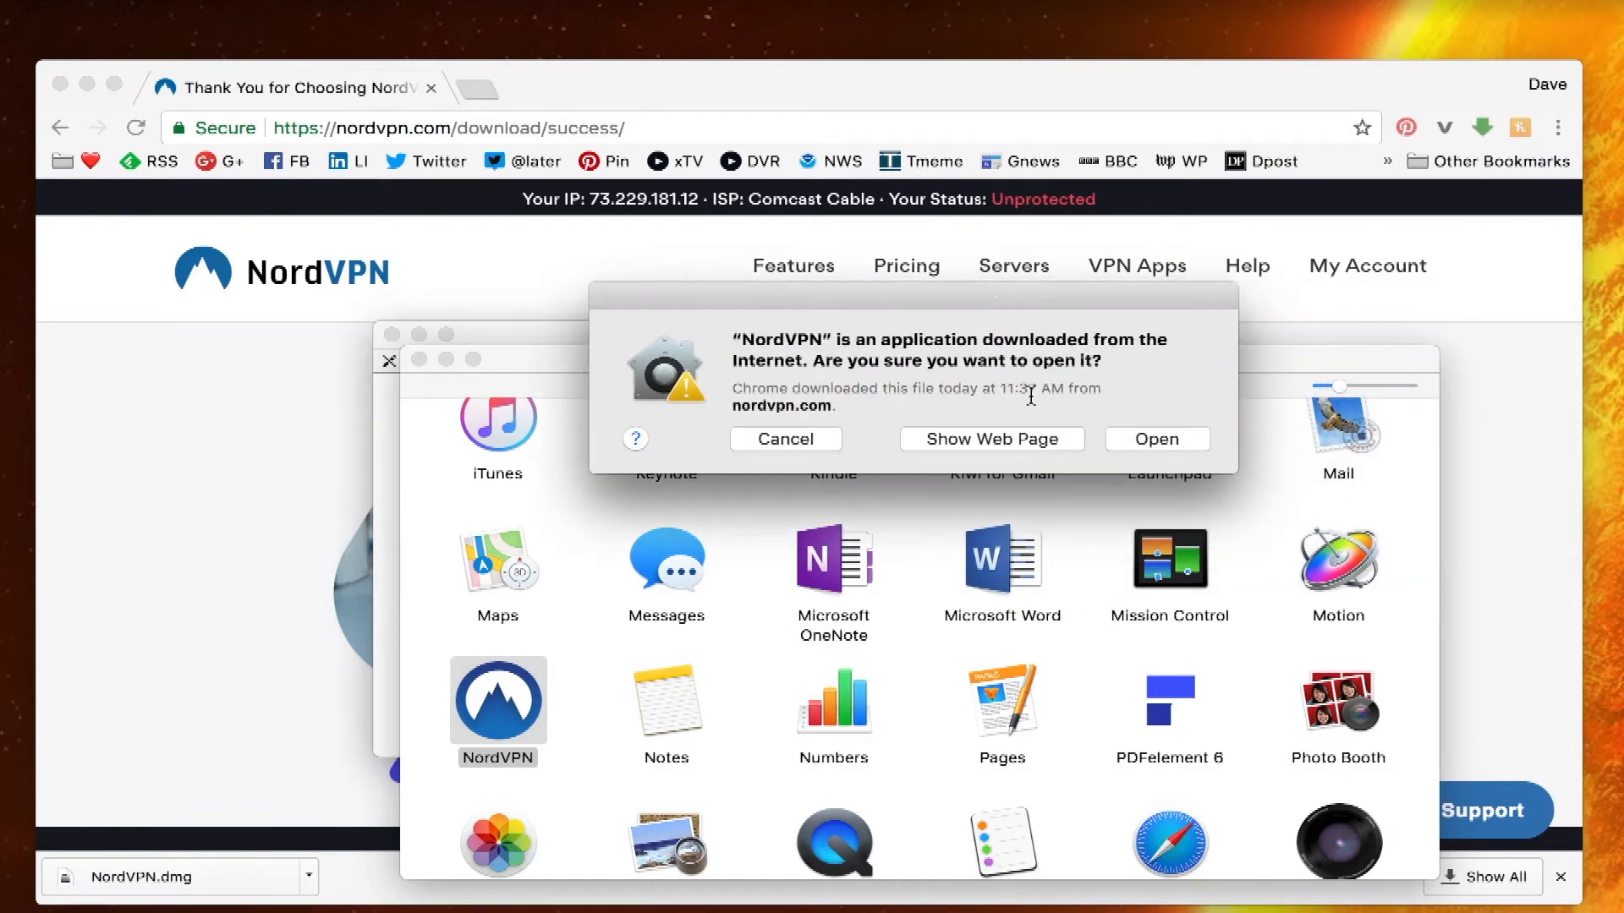
click(1155, 441)
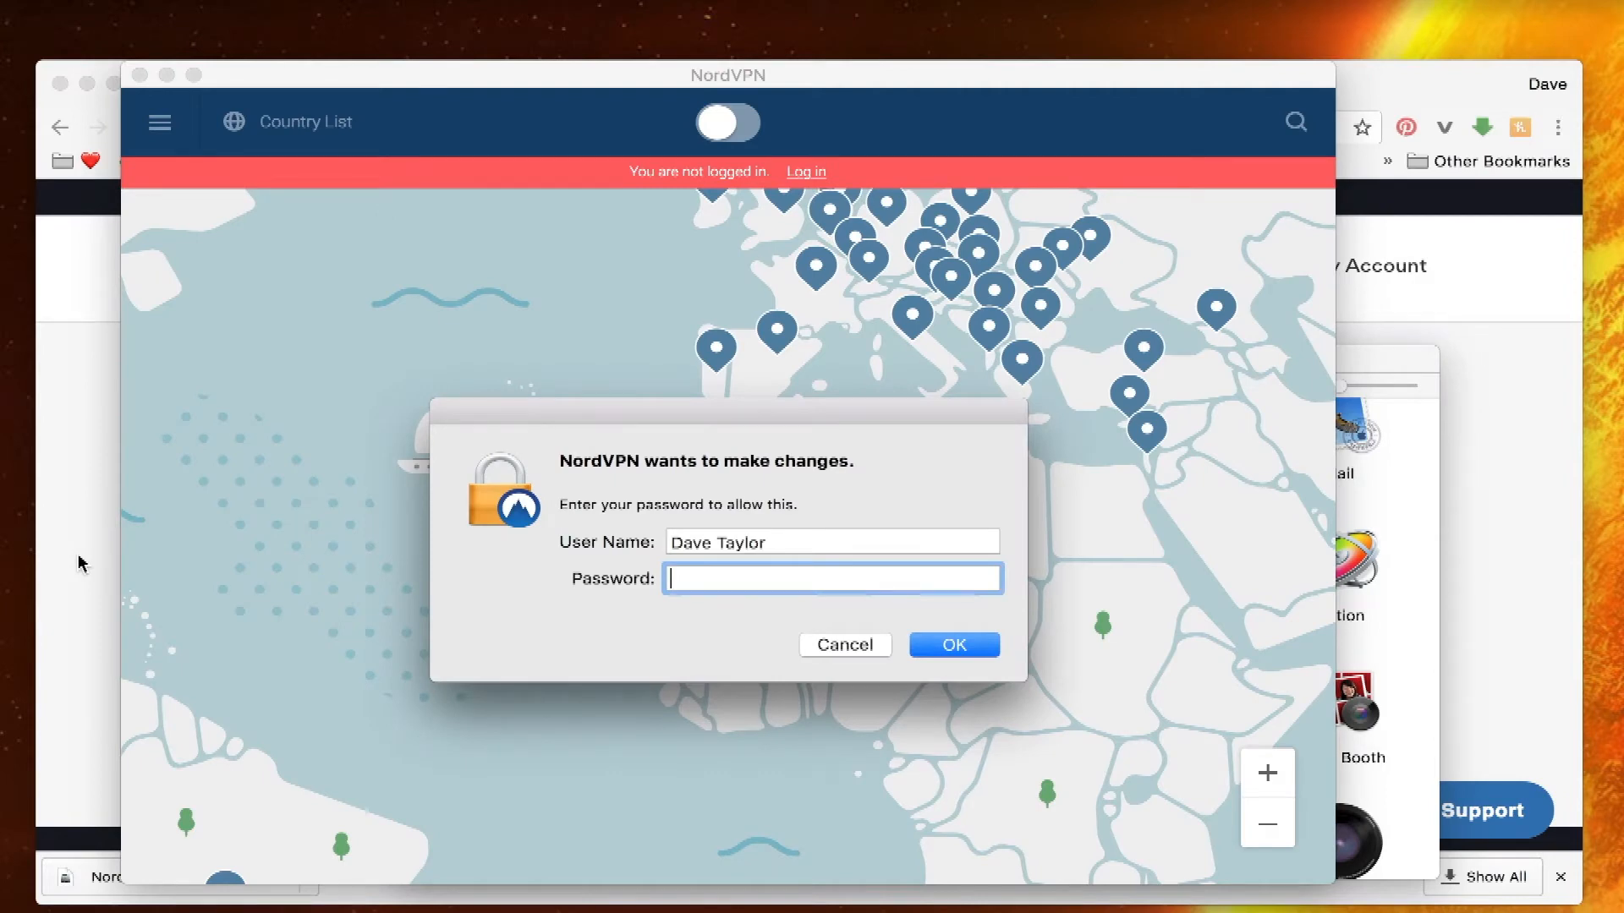
- Enter the administrator password and open the NordVPN login form
text(********)
key(Return)
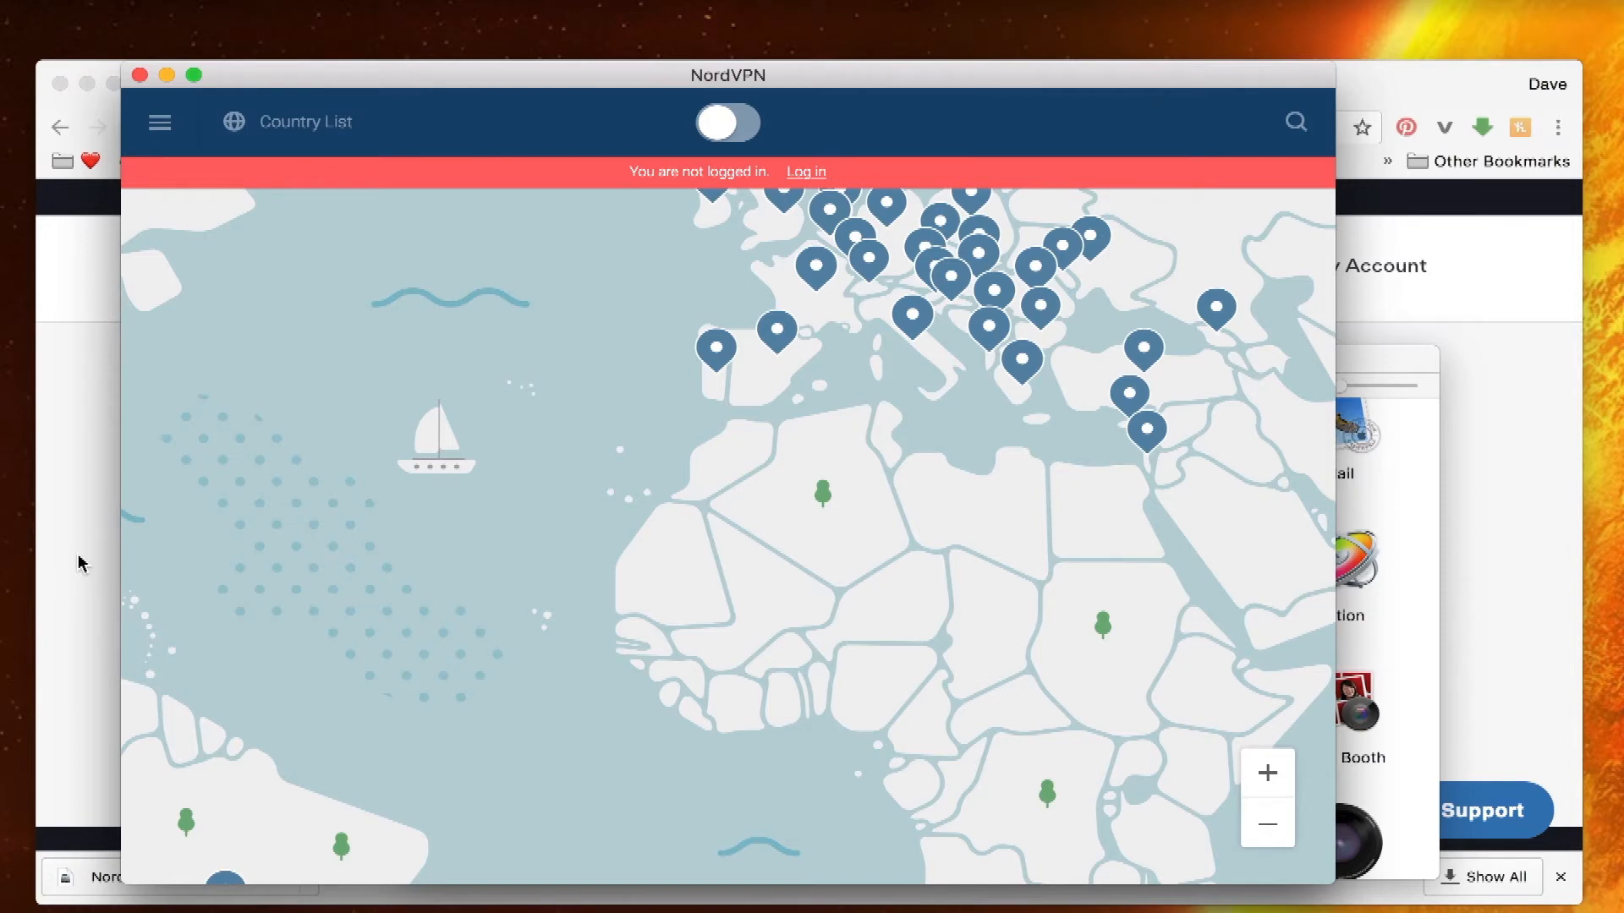
click(802, 177)
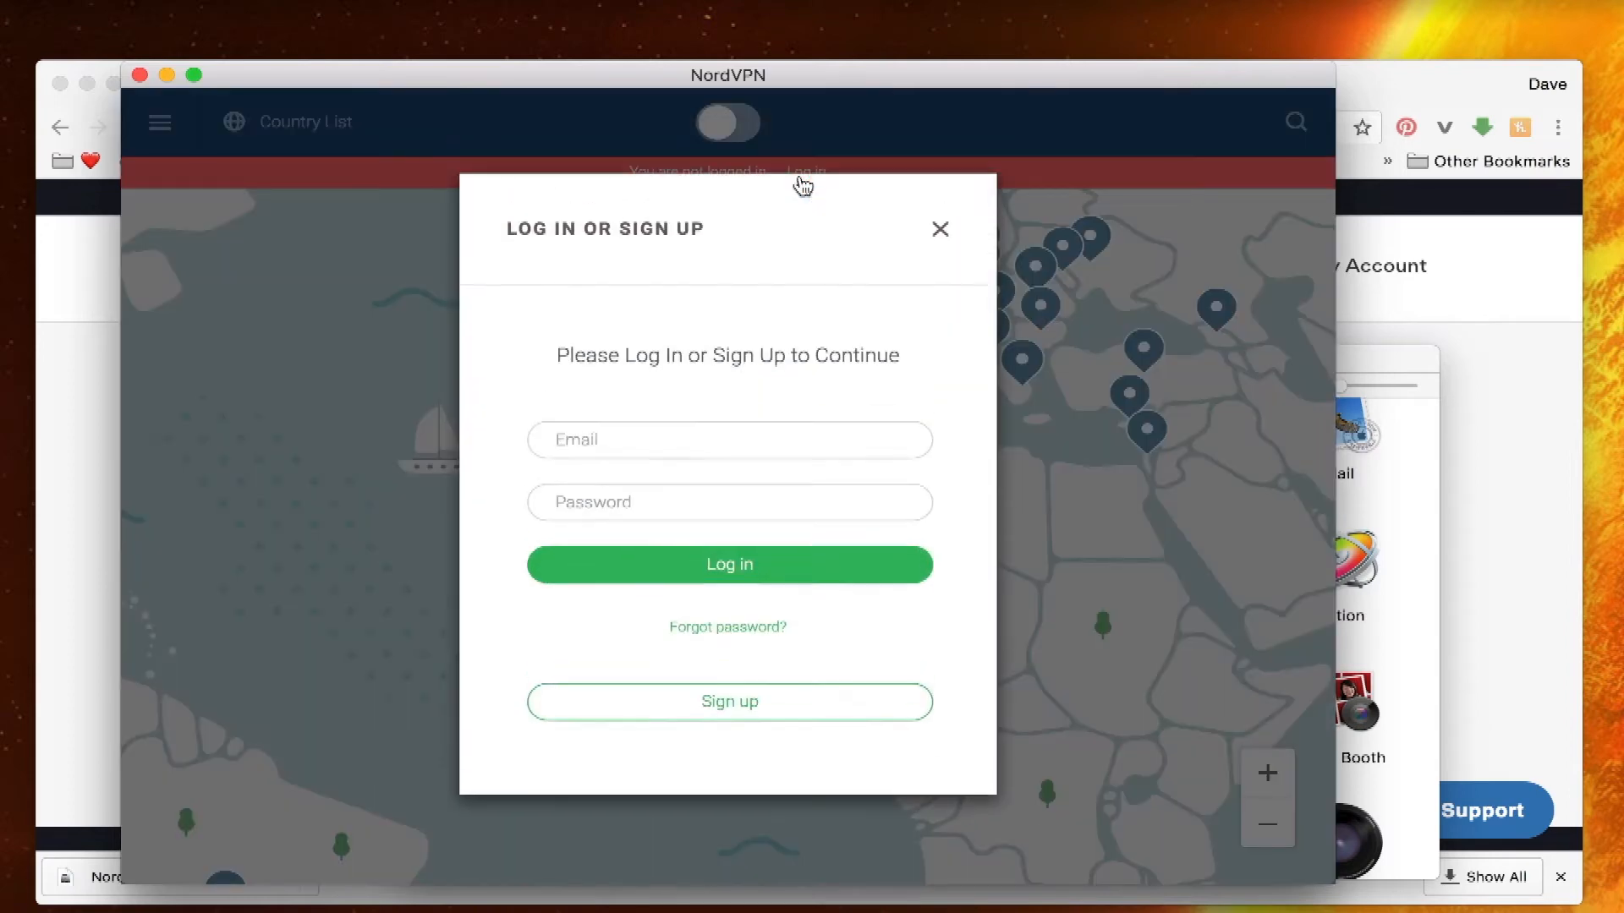
- Log in with the account e-mail and password, enable CyberSec, and quick-connect to the recommended server
click(649, 444)
key(Tab)
text(********)
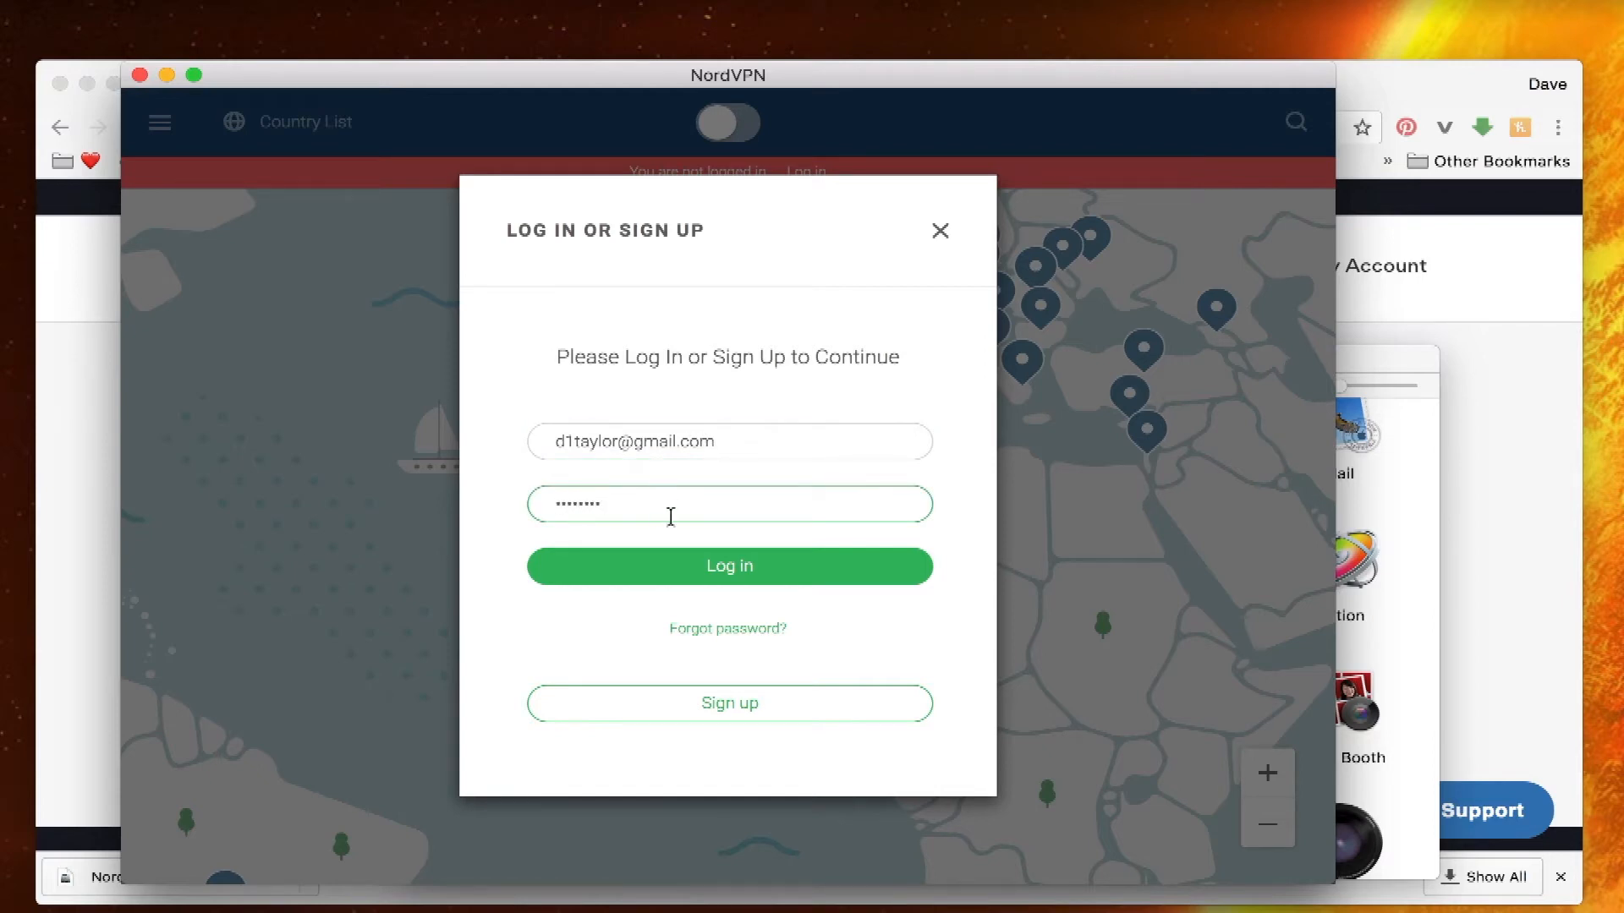
click(711, 575)
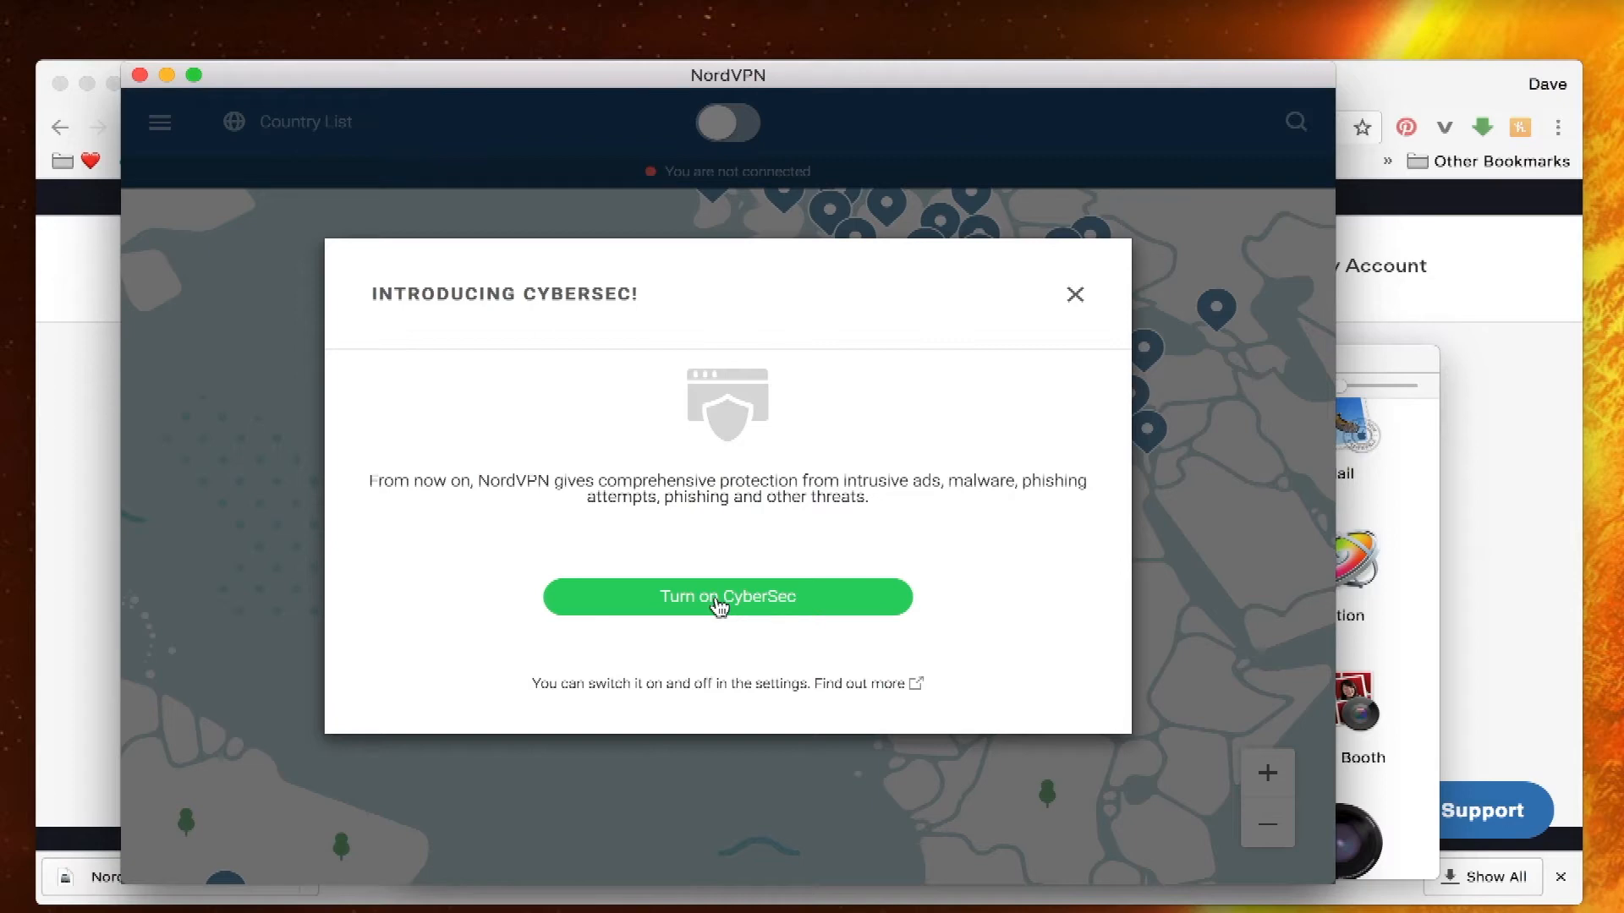
click(719, 601)
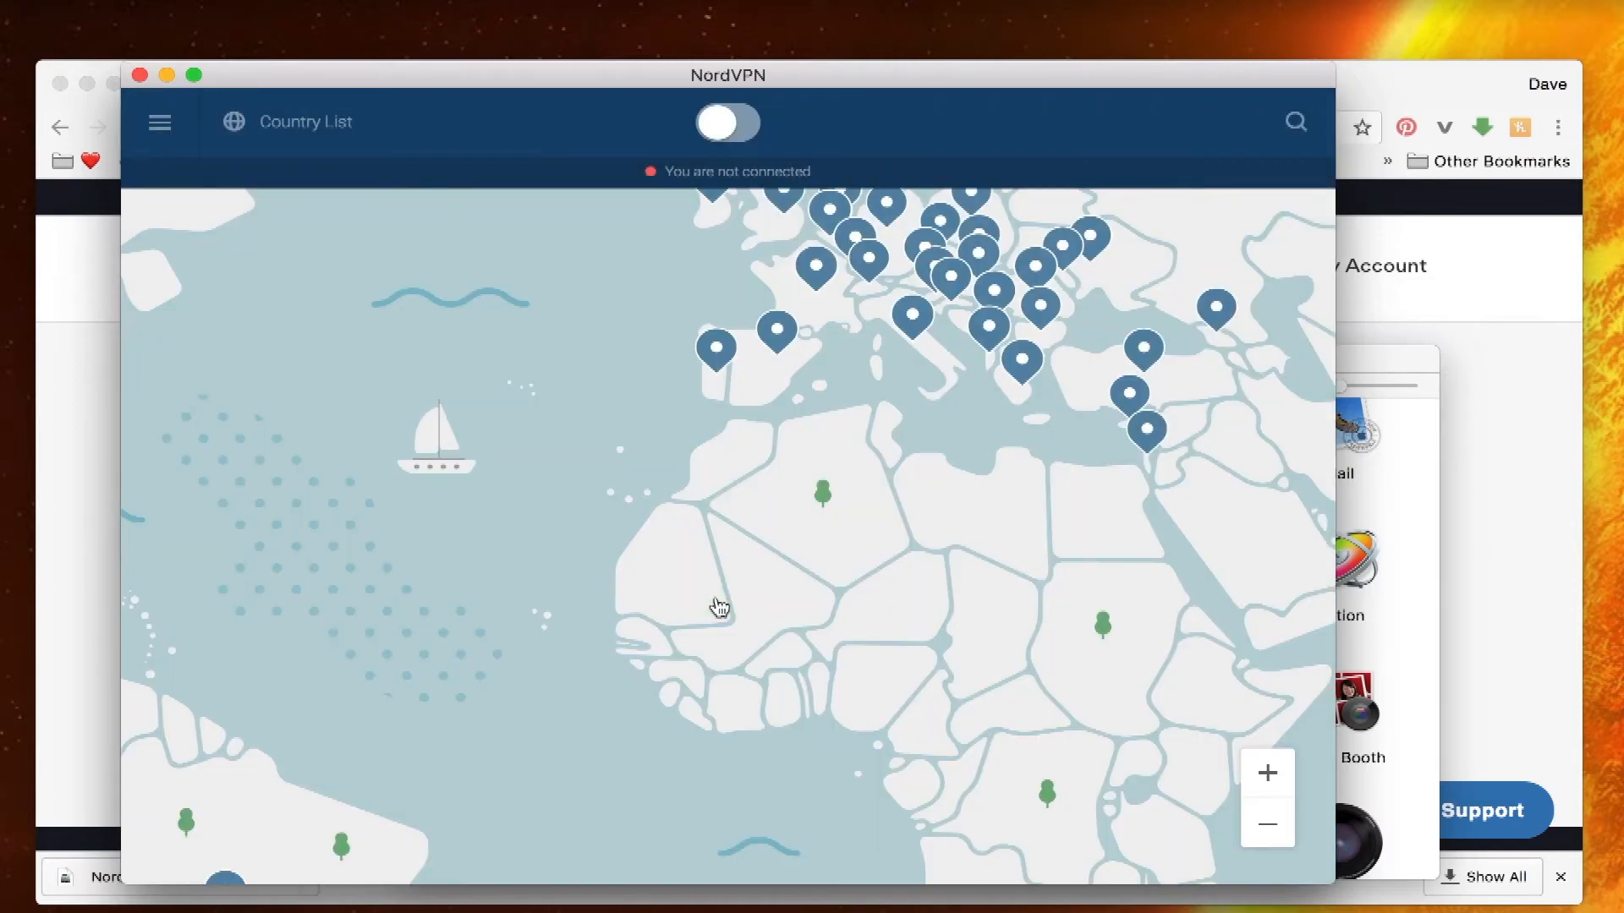
click(725, 127)
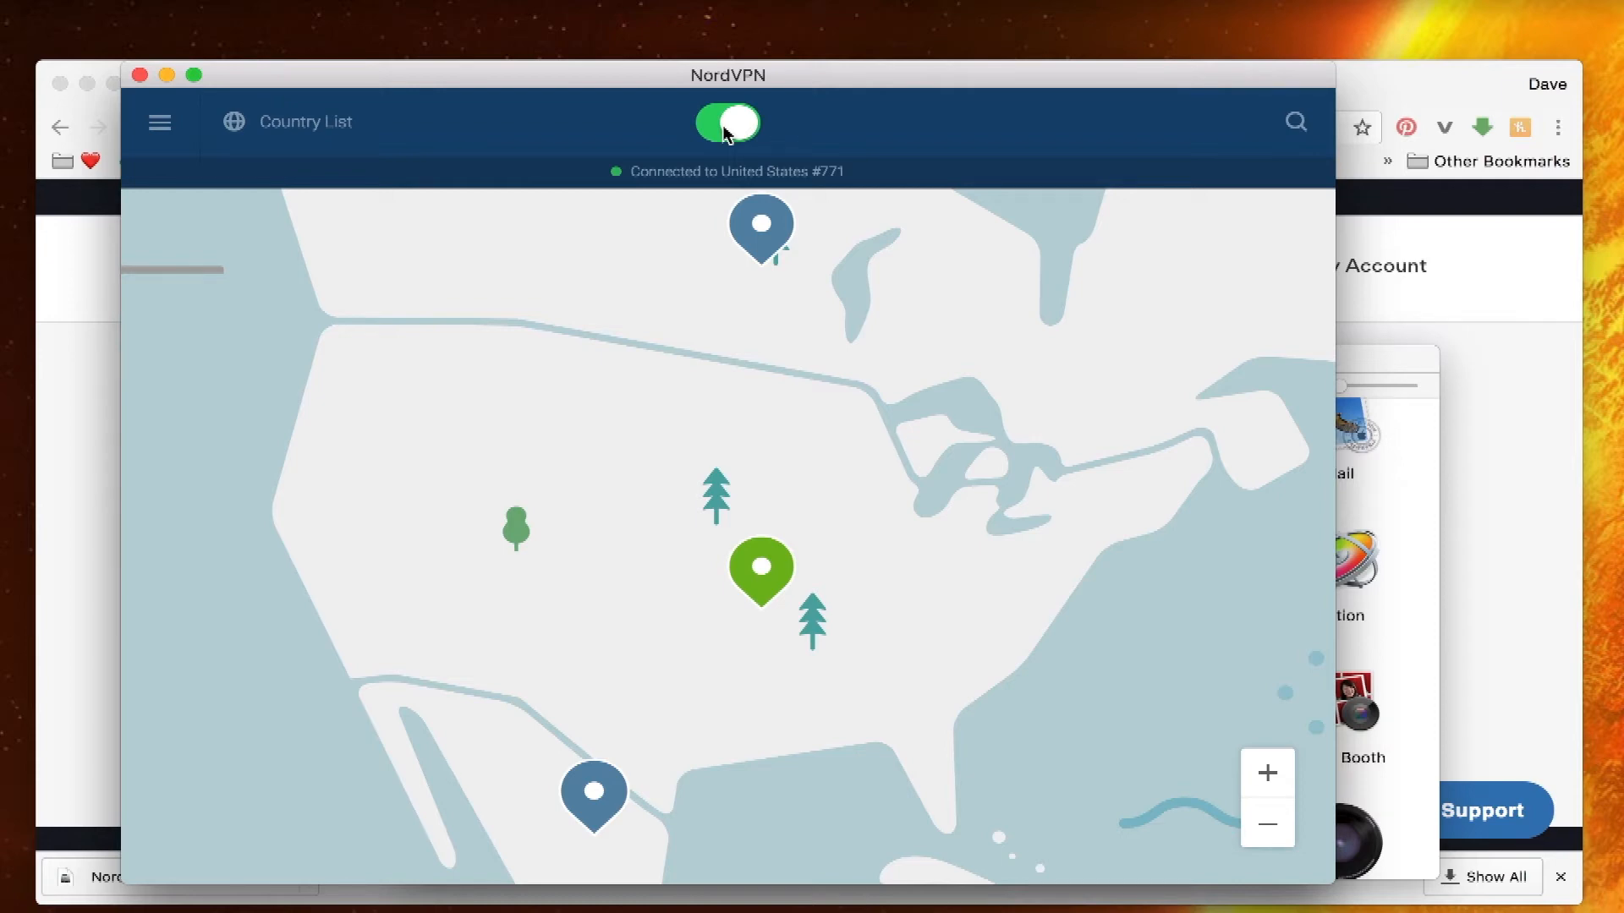
- Disconnect from United States #771 and bring the Chrome window back in front
click(724, 127)
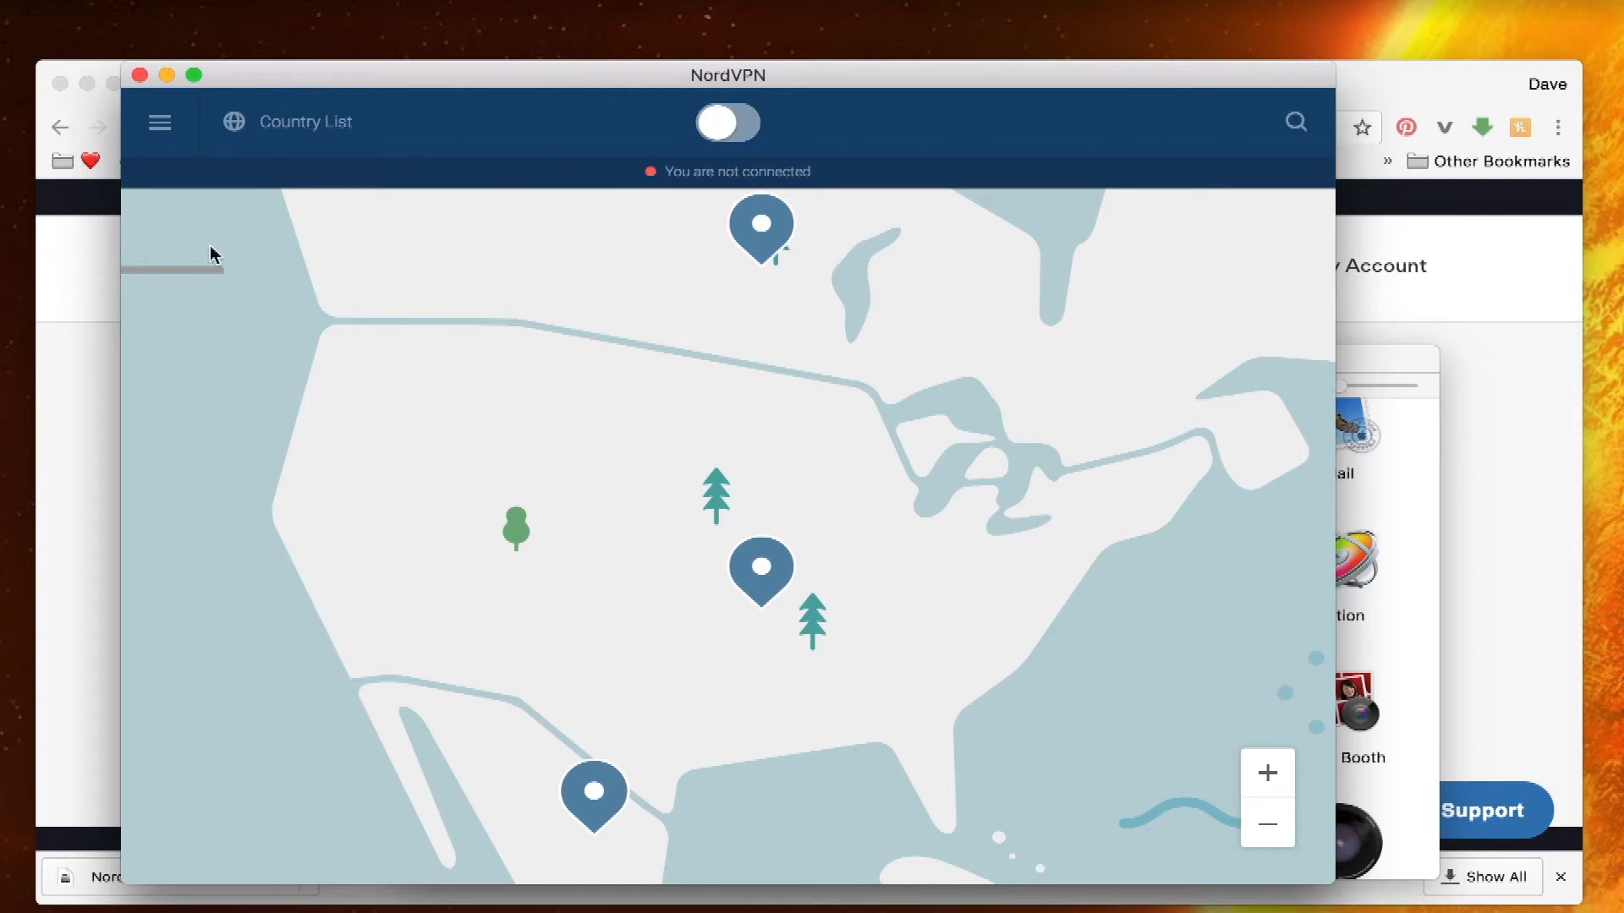
click(1405, 80)
drag(1406, 81, 1433, 67)
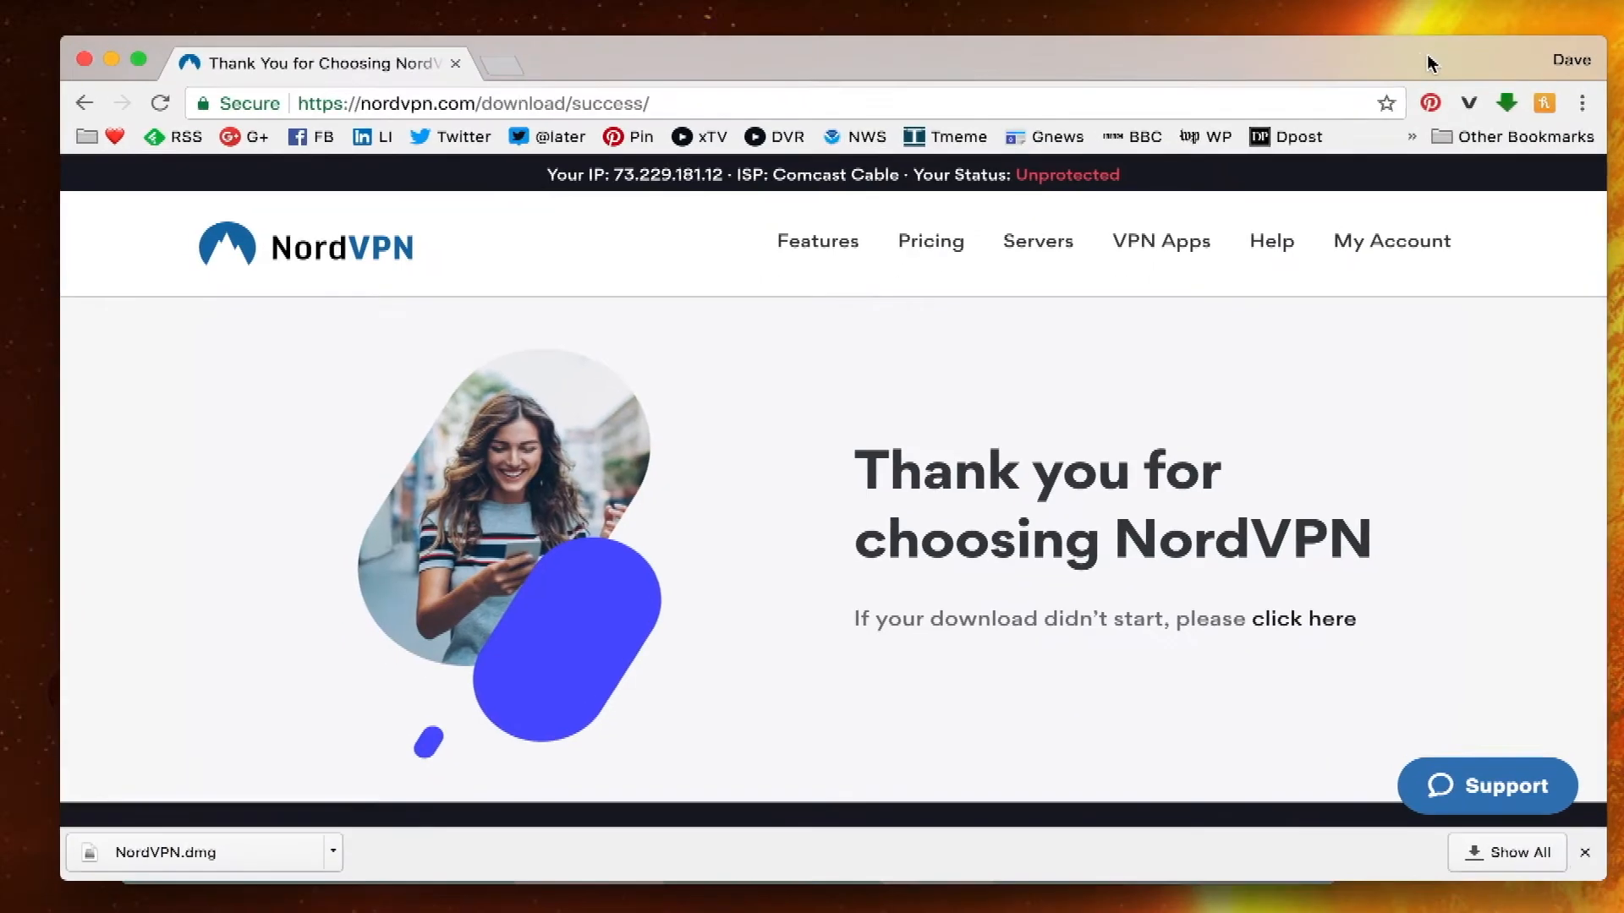
click(673, 109)
key(super+a)
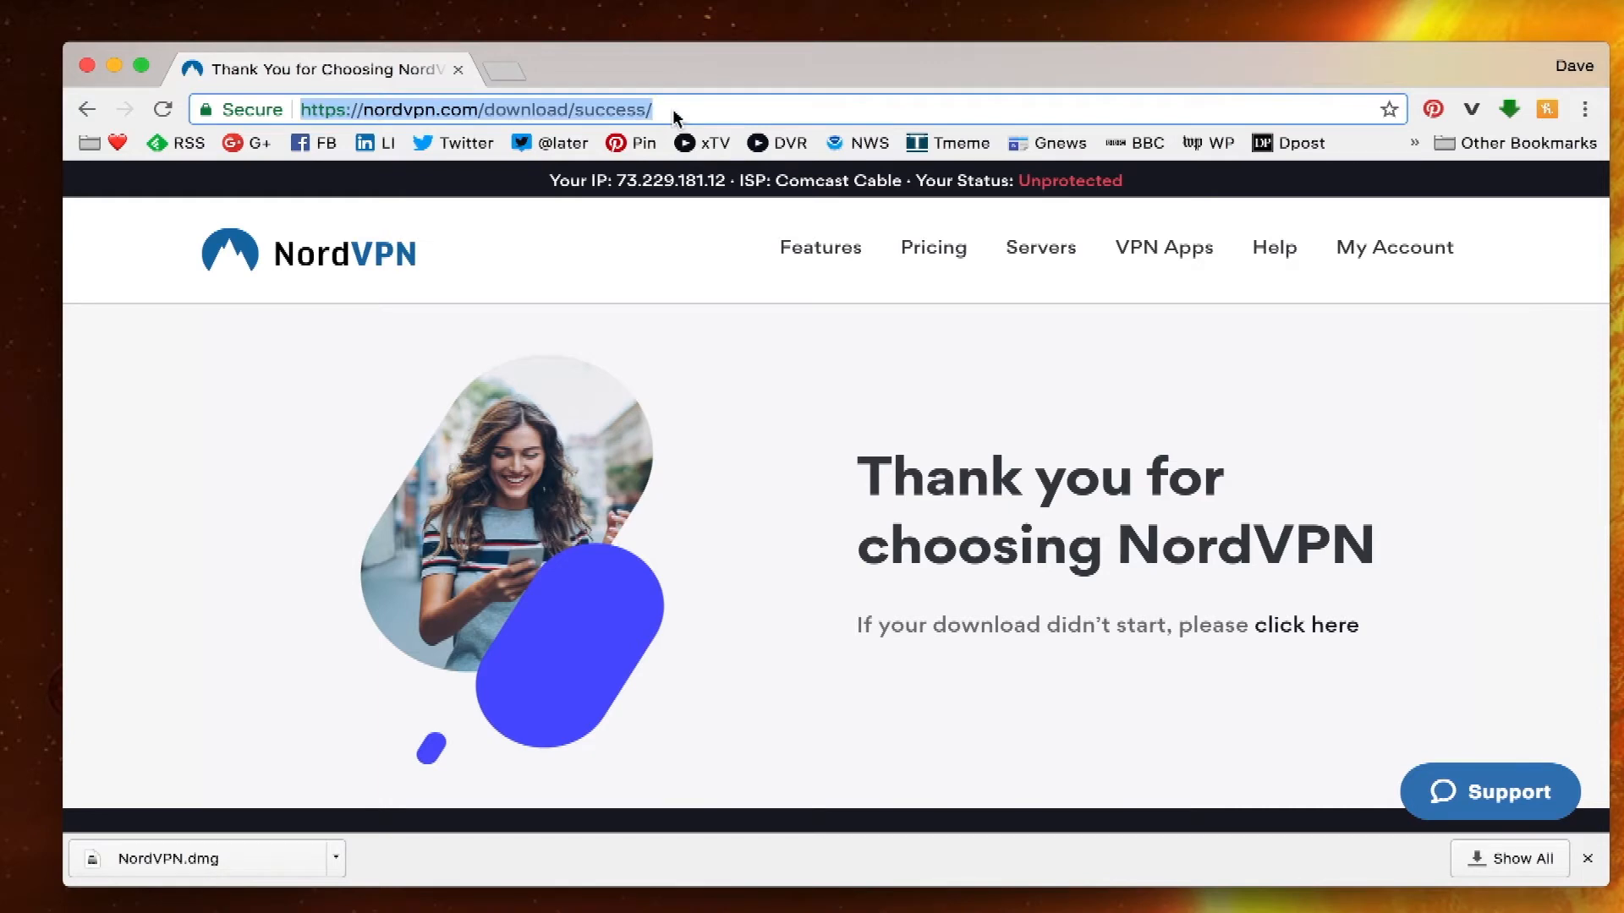
text(ipinfo)
key(Return)
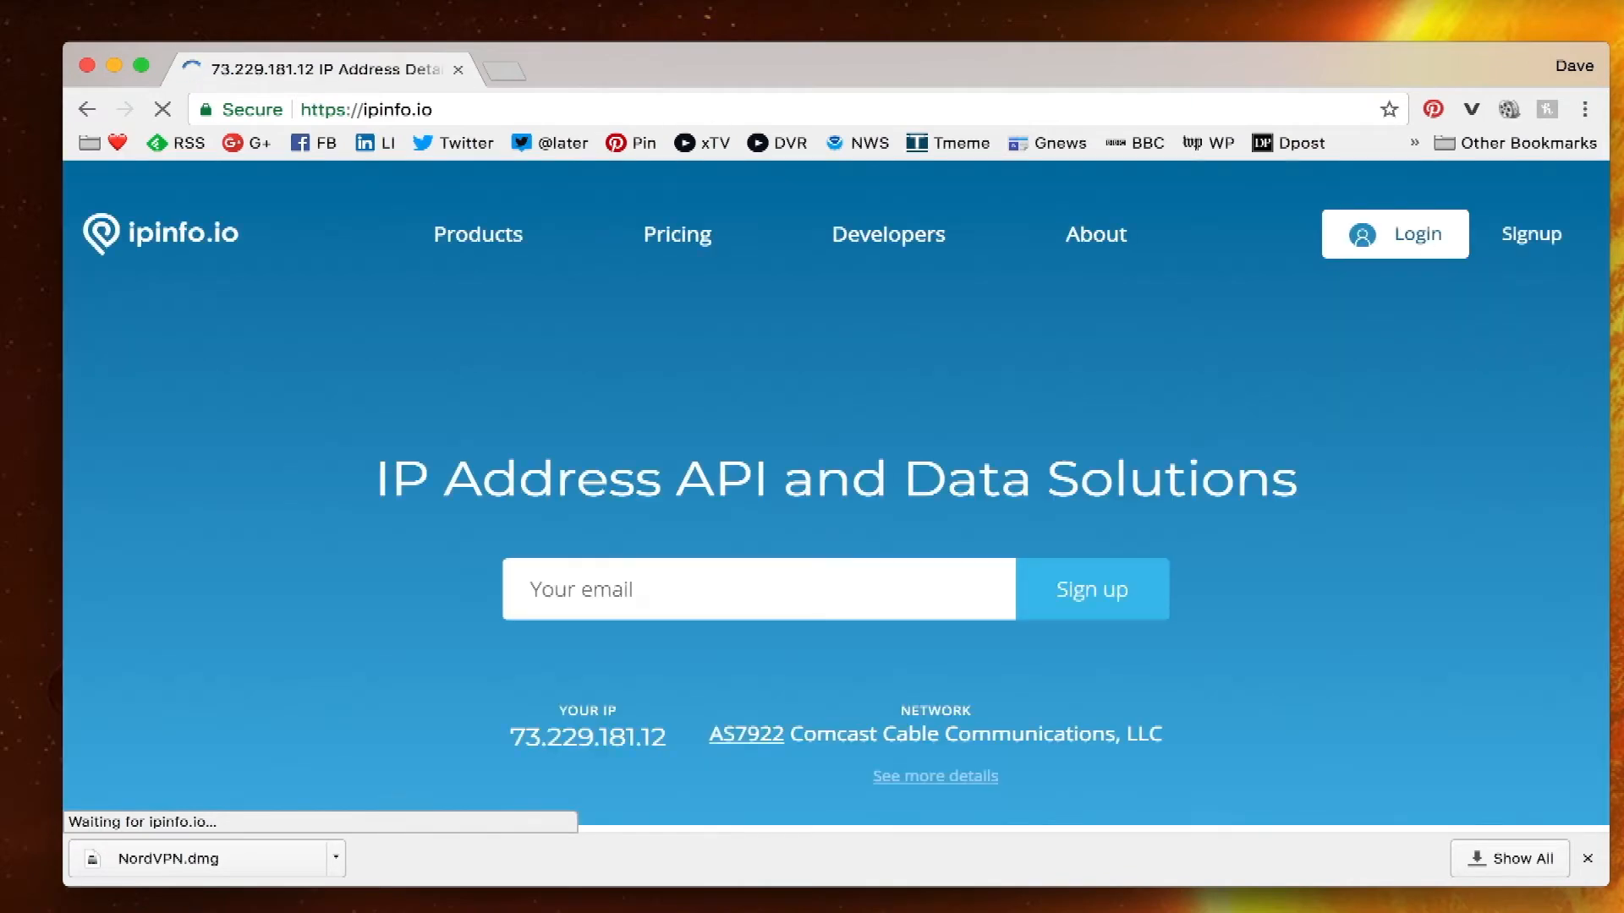
click(1589, 859)
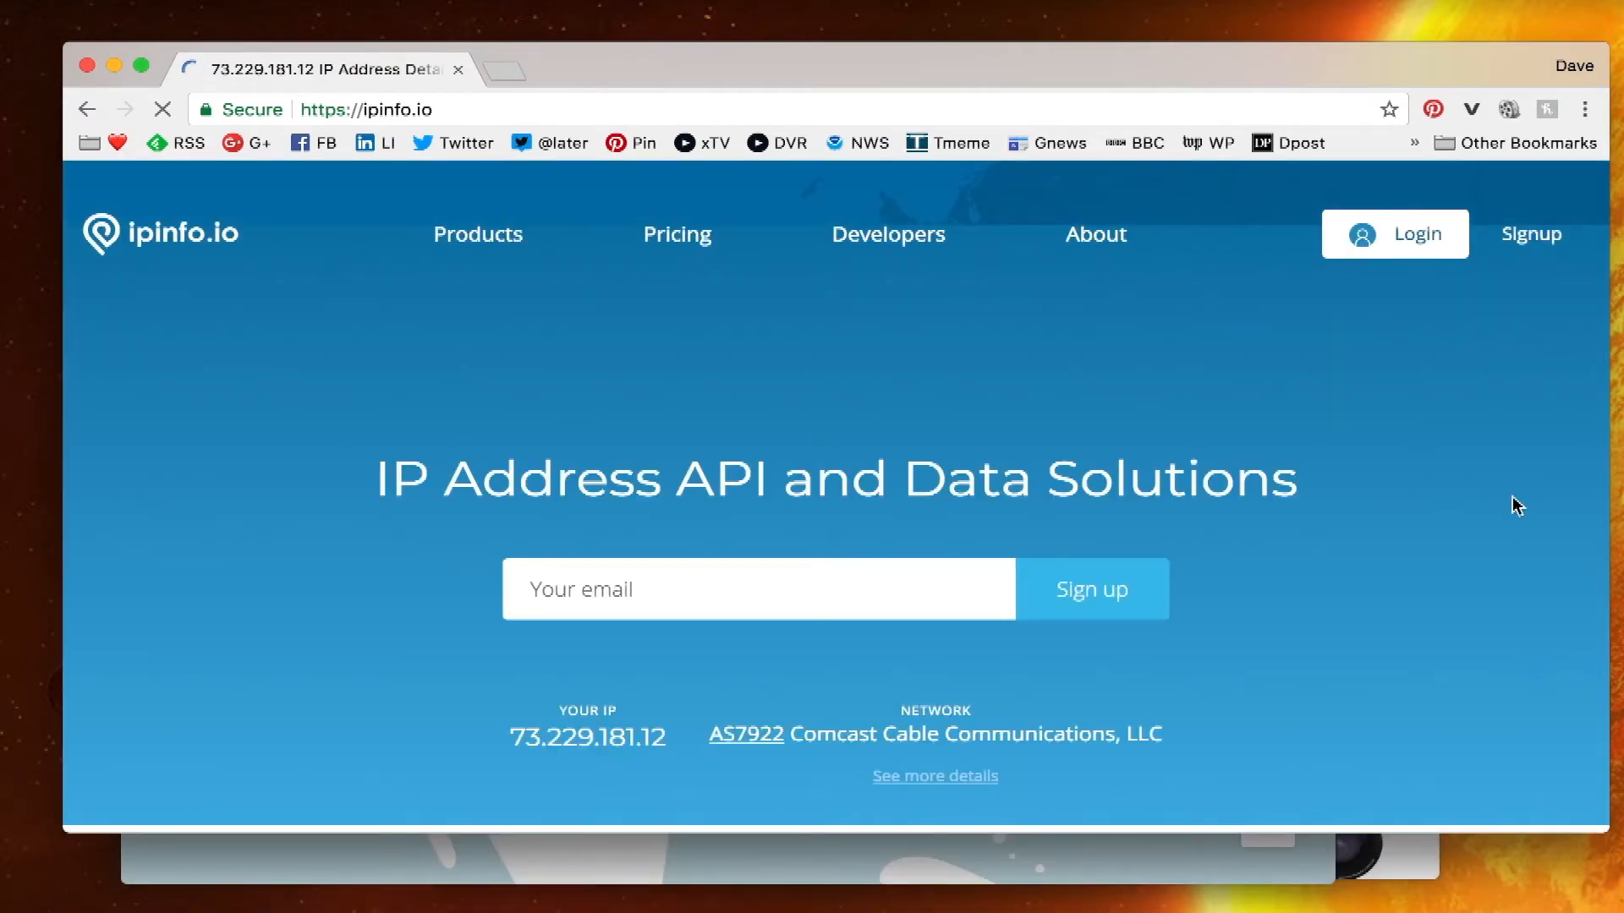
scroll(1432, 554, down, 3)
scroll(1432, 554, up, 3)
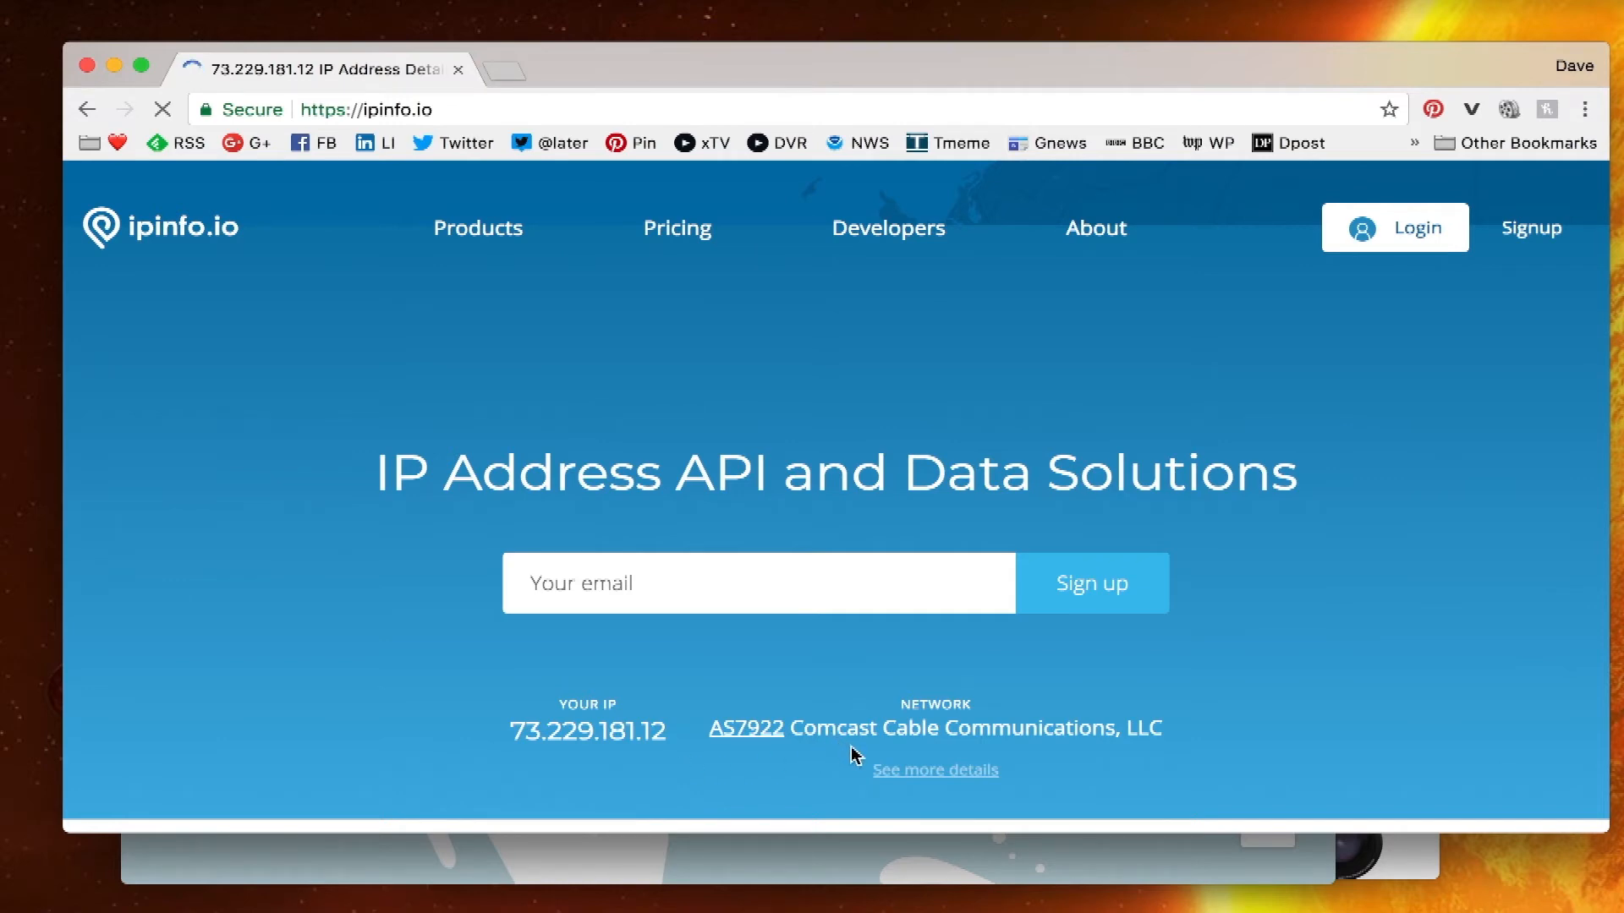
click(909, 774)
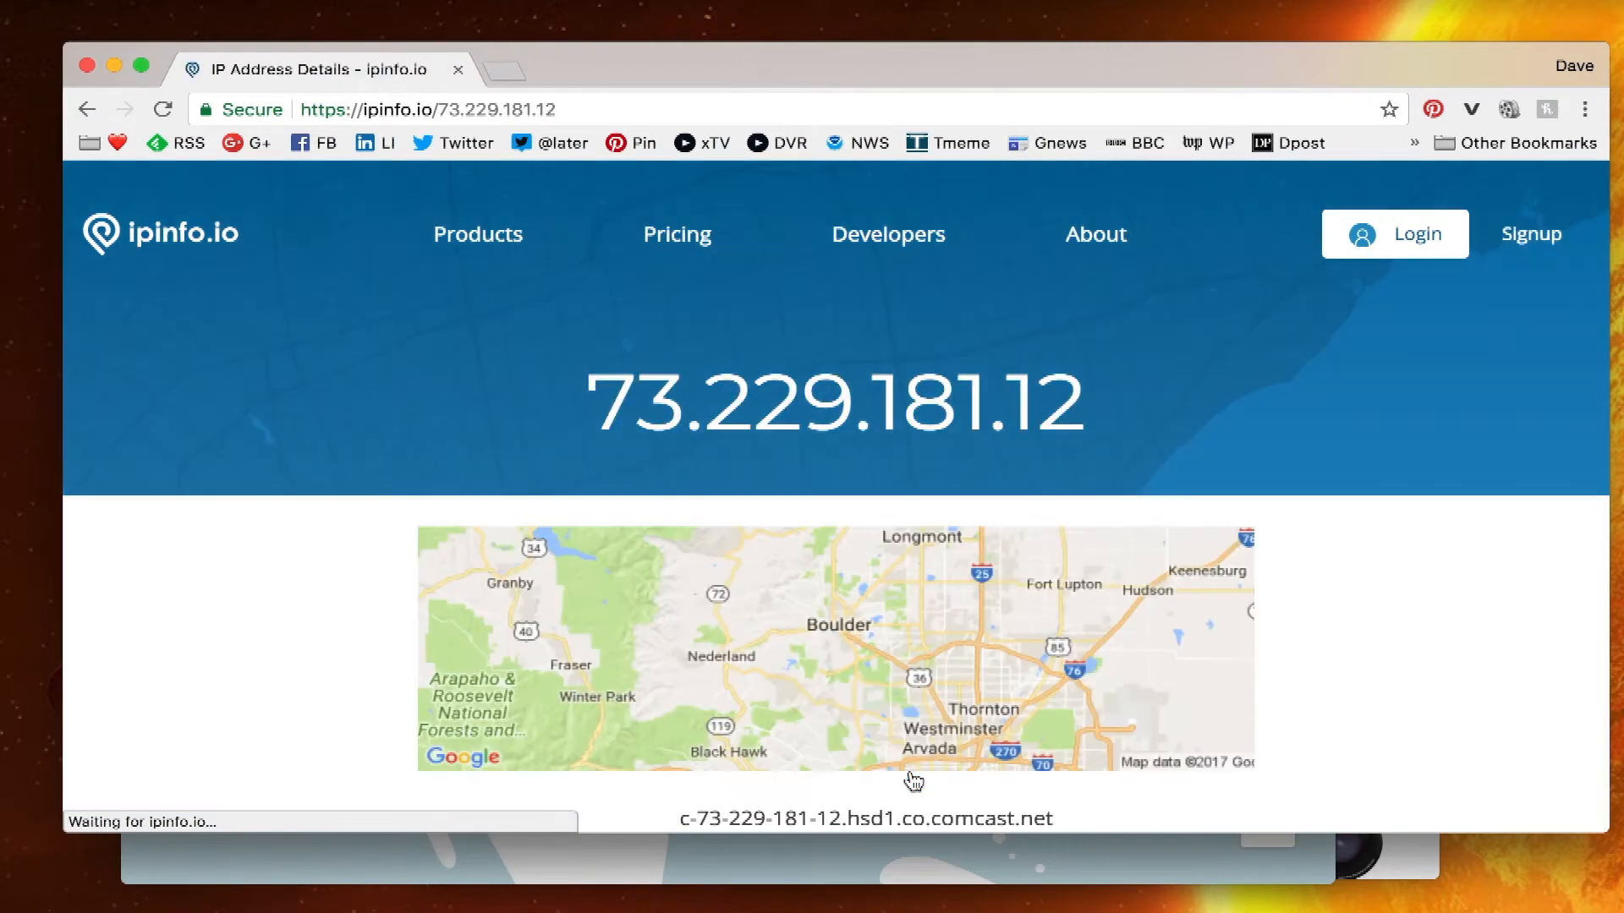
scroll(913, 780, down, 3)
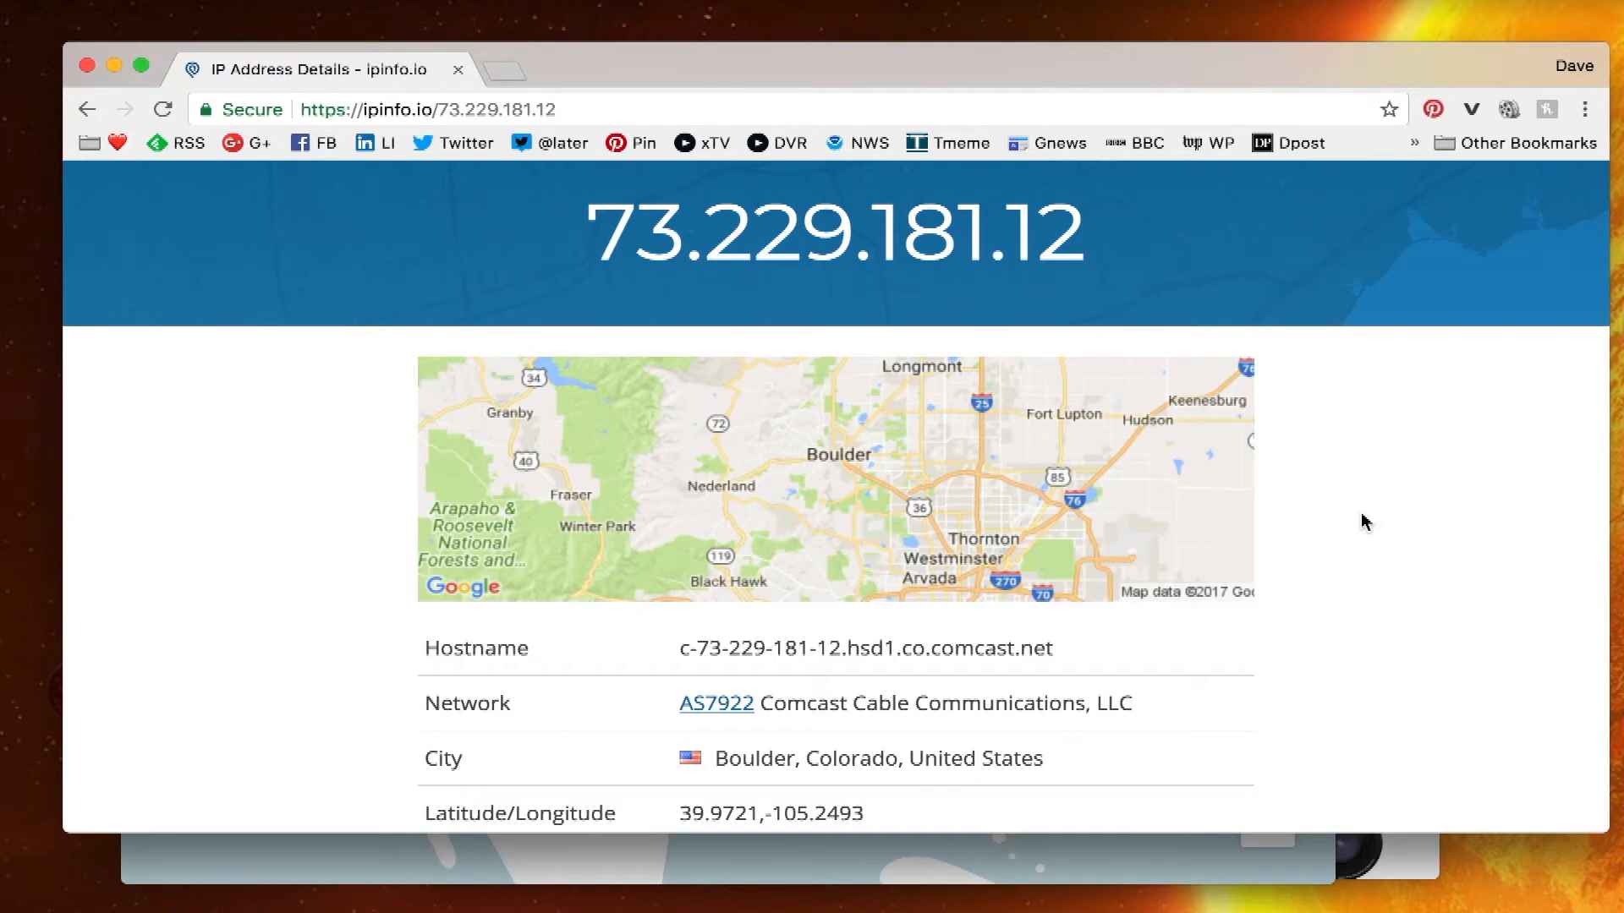
- Reconnect NordVPN to United States #772 and return to the ipinfo.io page
click(1100, 863)
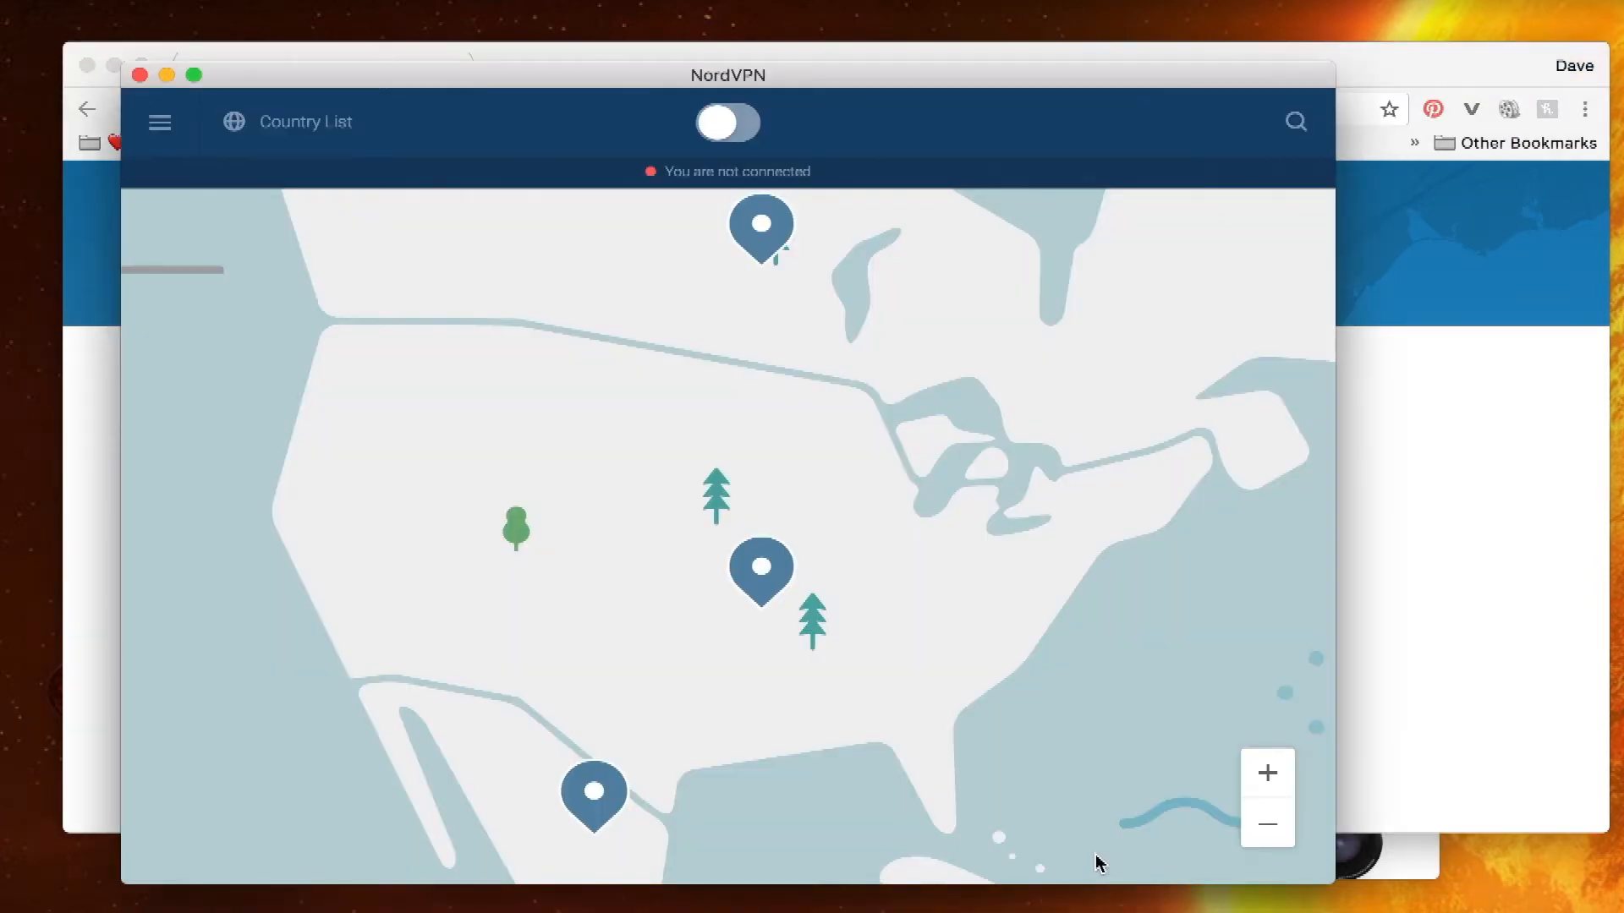
click(725, 126)
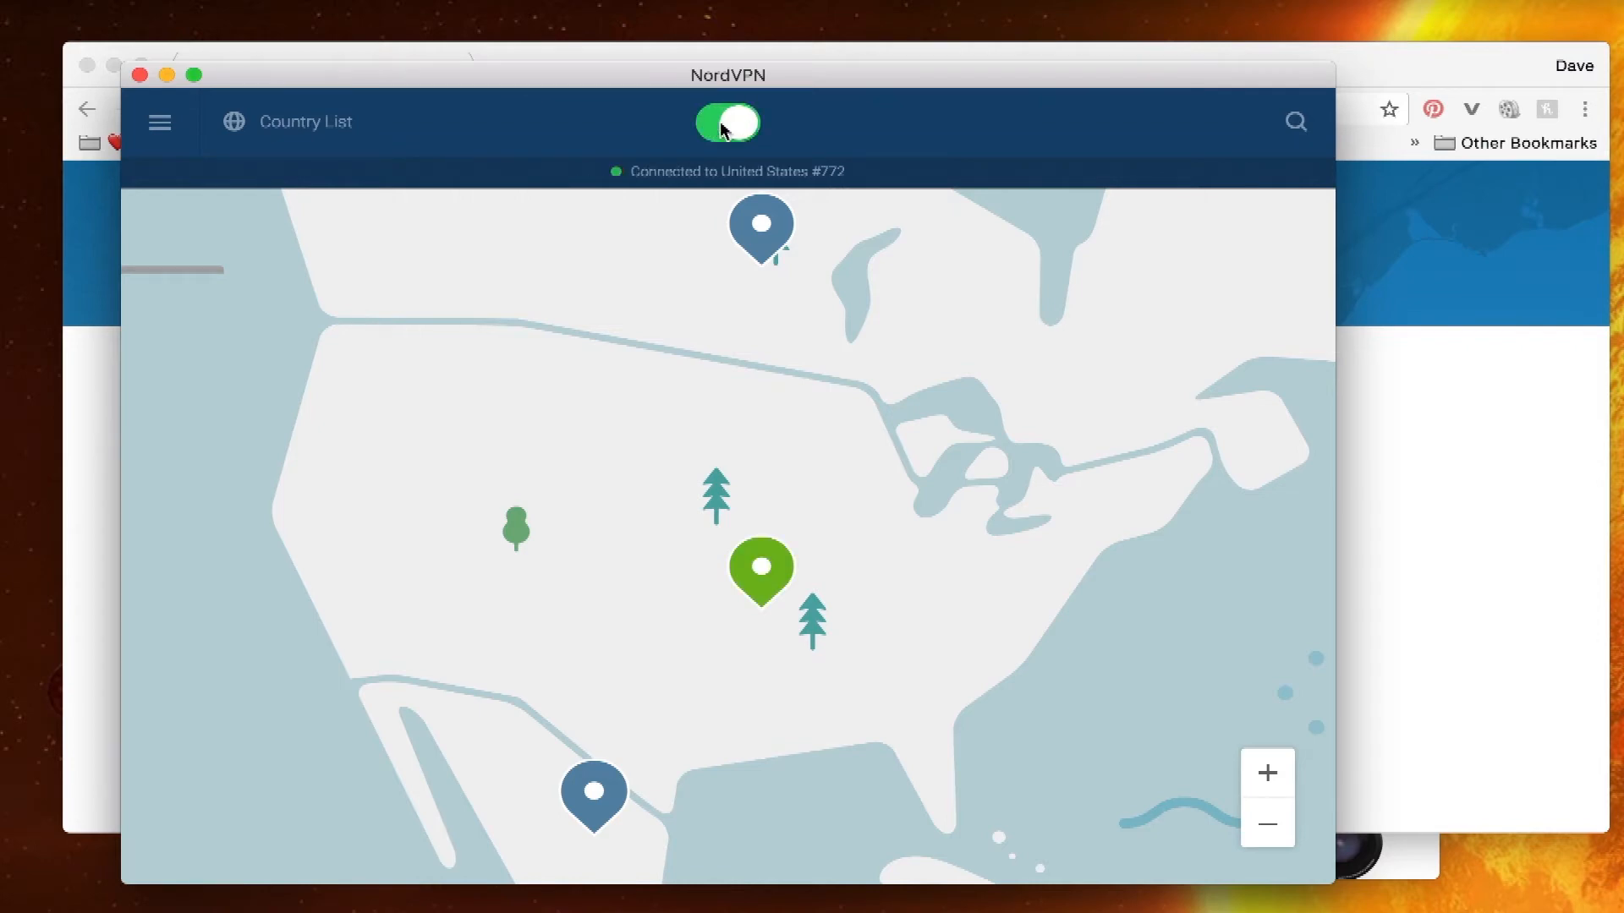
click(1402, 61)
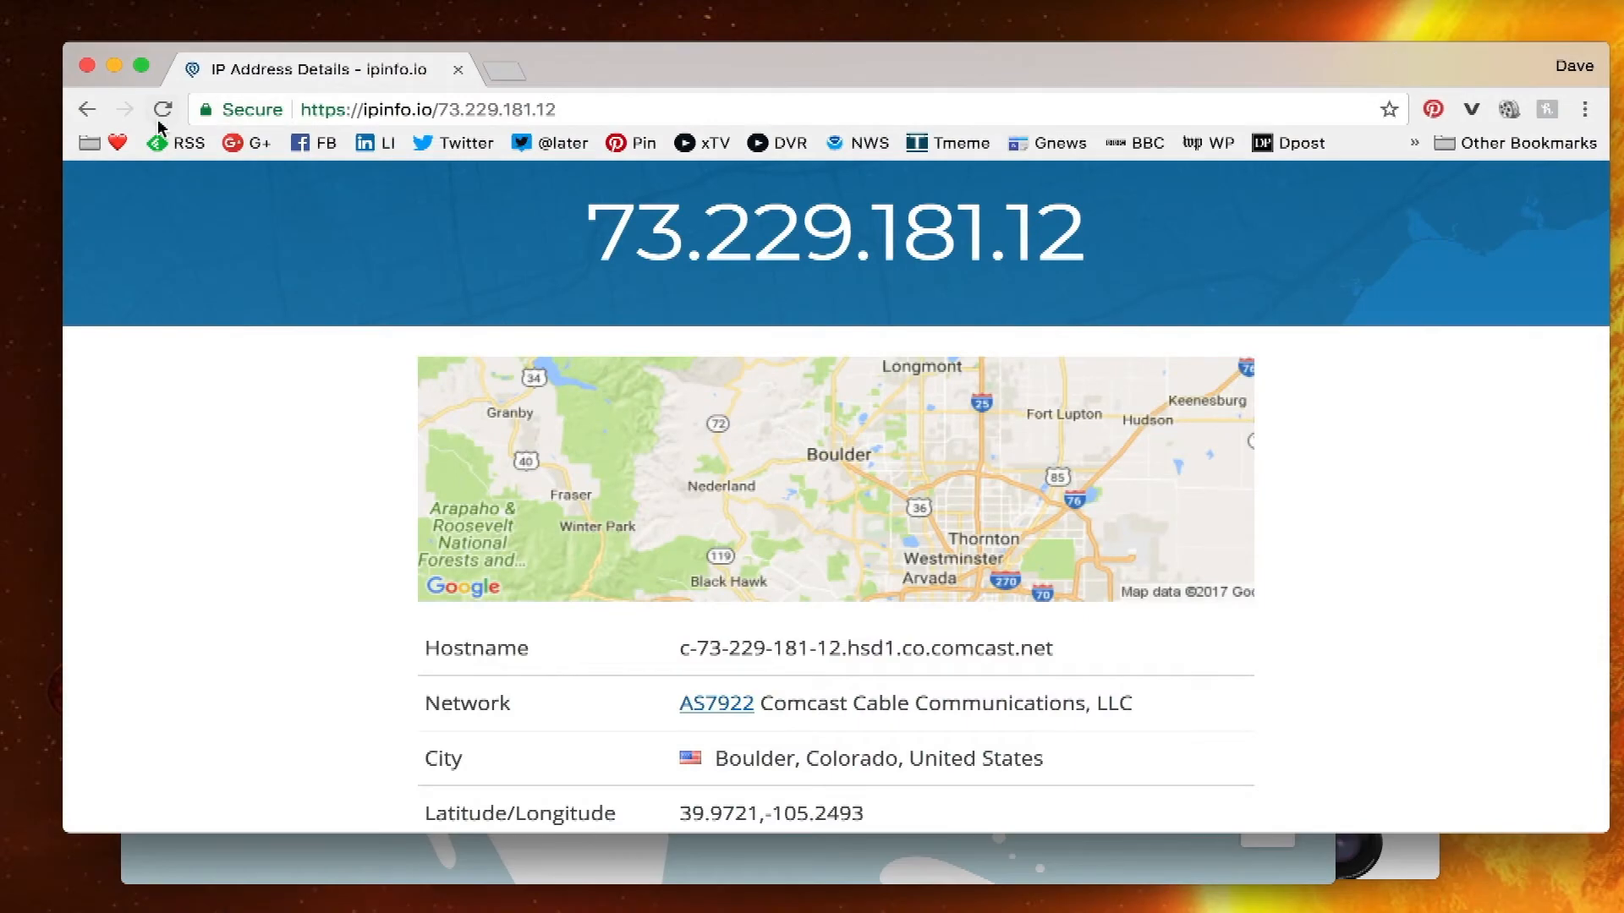
- Reload ipinfo.io and view details confirming 199.115.96.134, Sharktech, Denver, Colorado, then switch to NordVPN
click(102, 110)
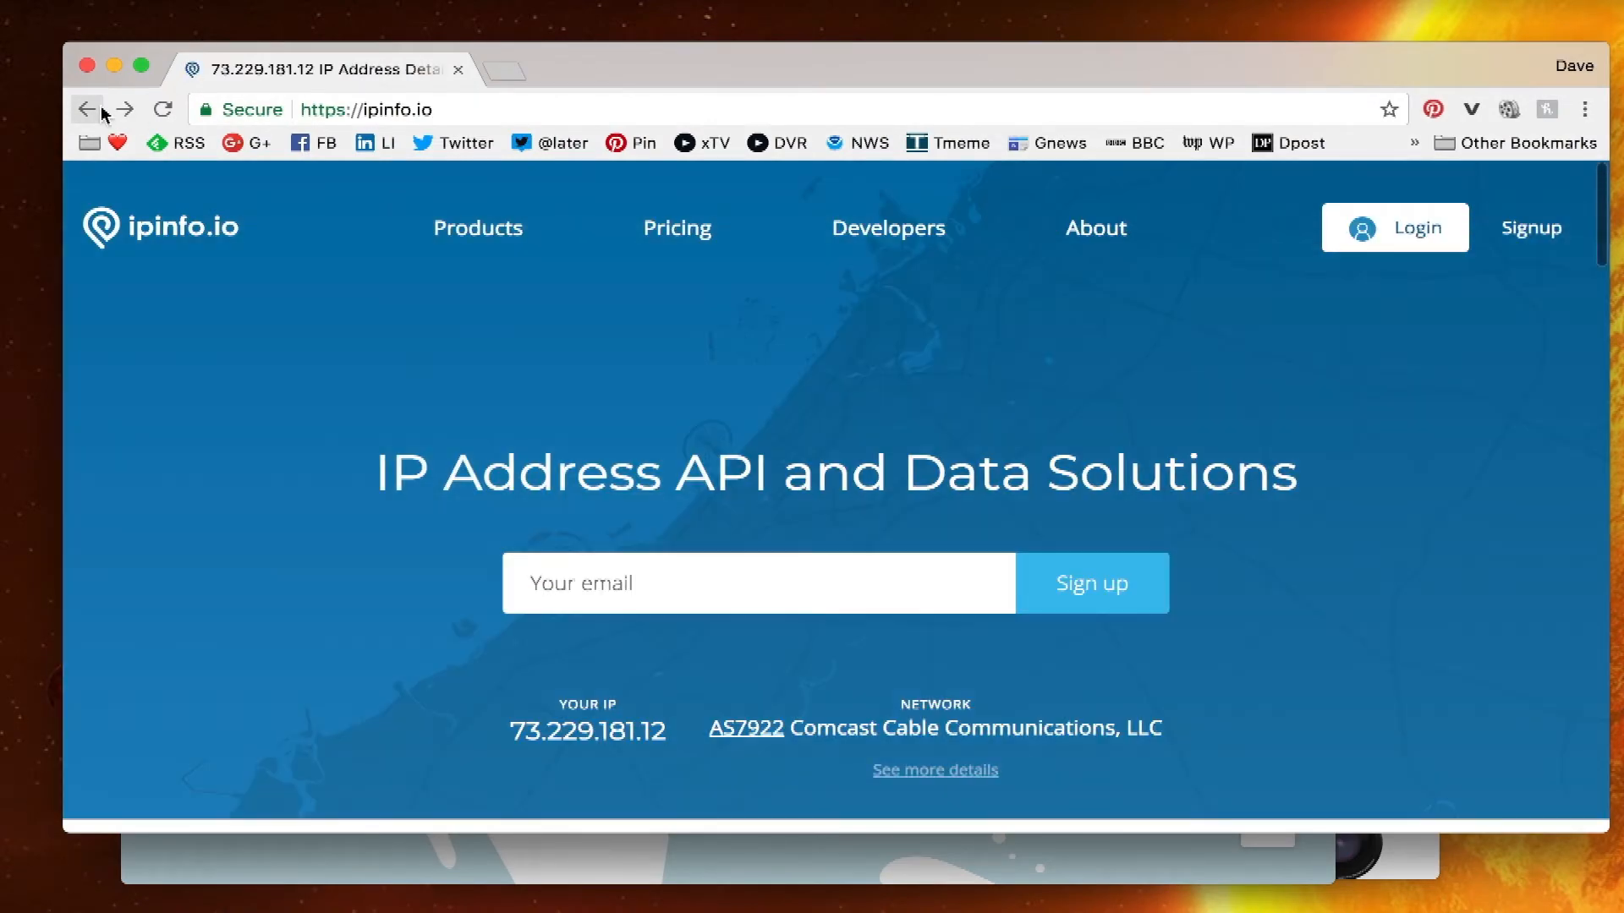
click(163, 110)
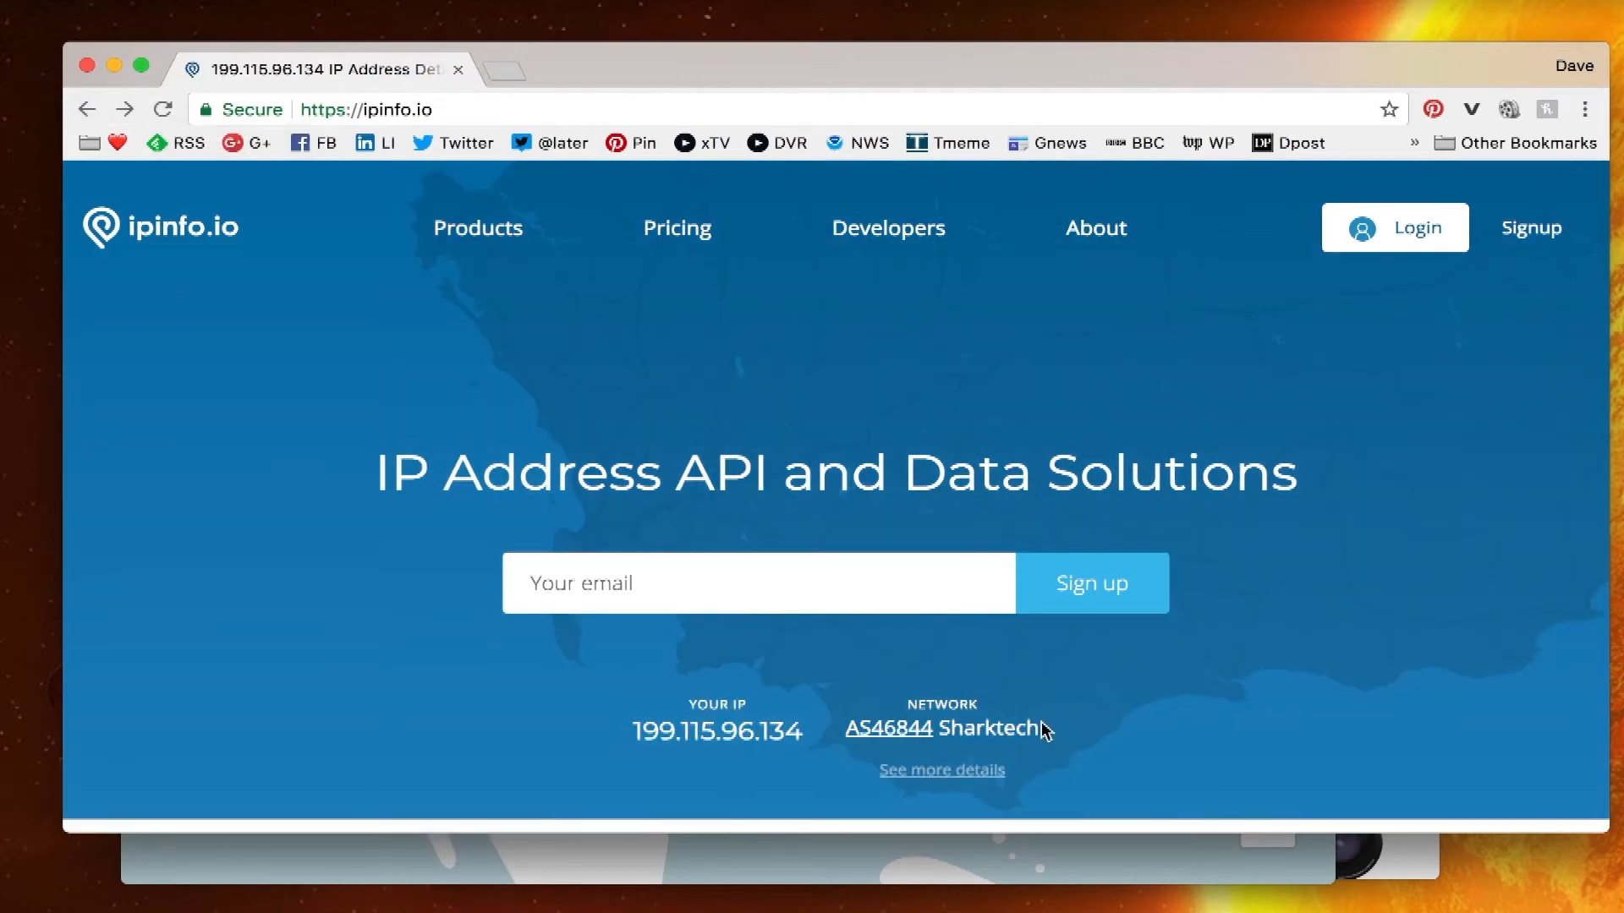
click(931, 772)
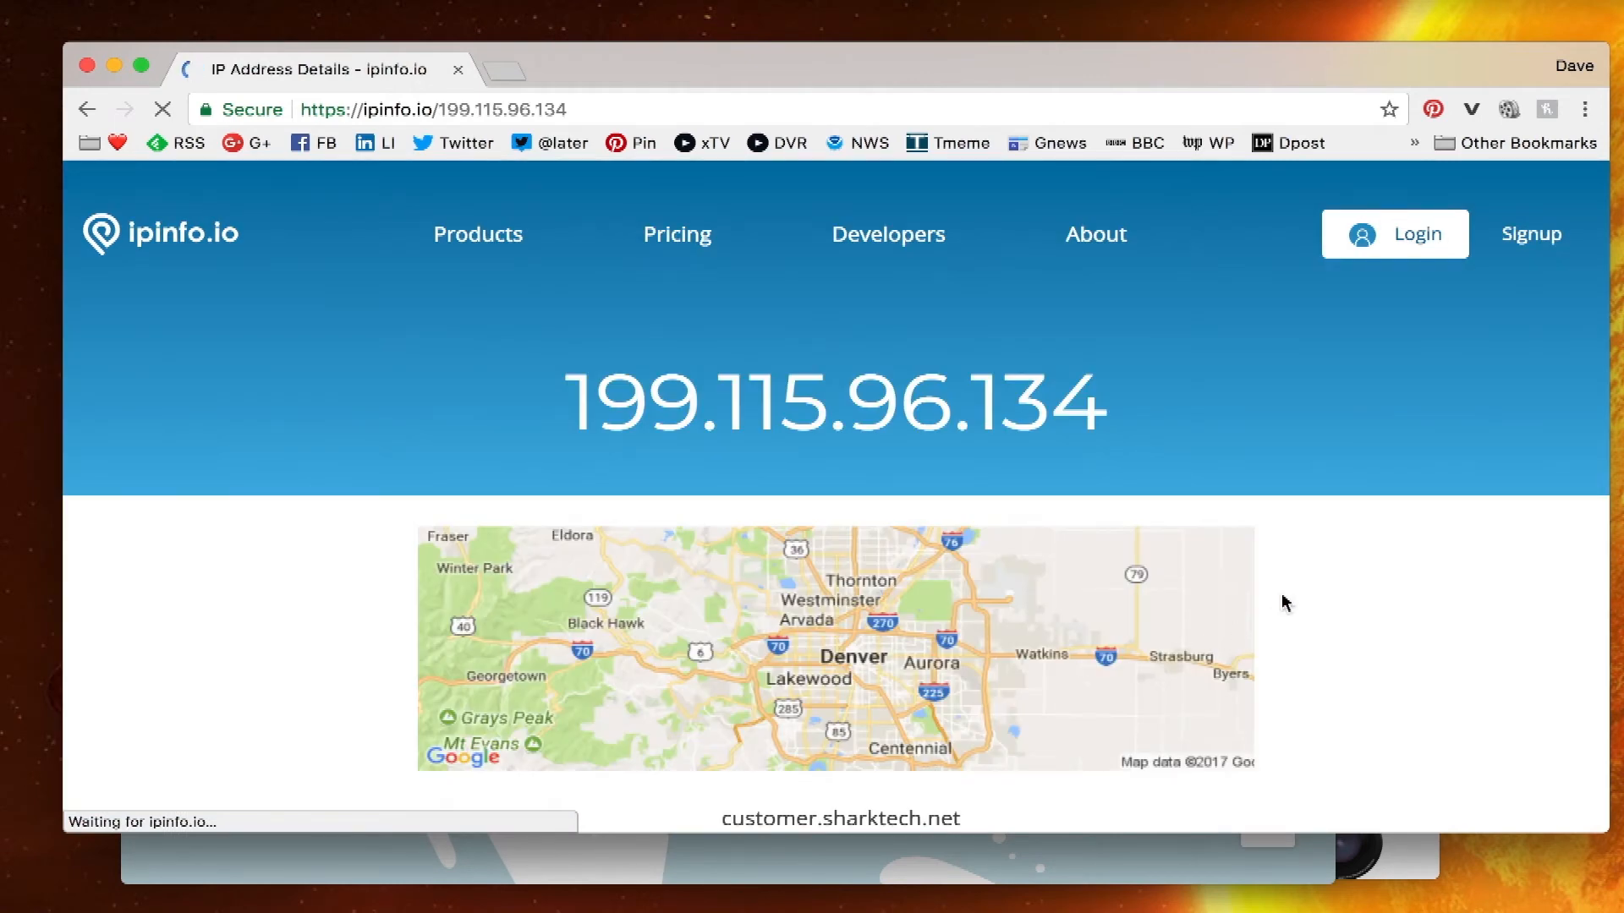
scroll(1284, 604, down, 3)
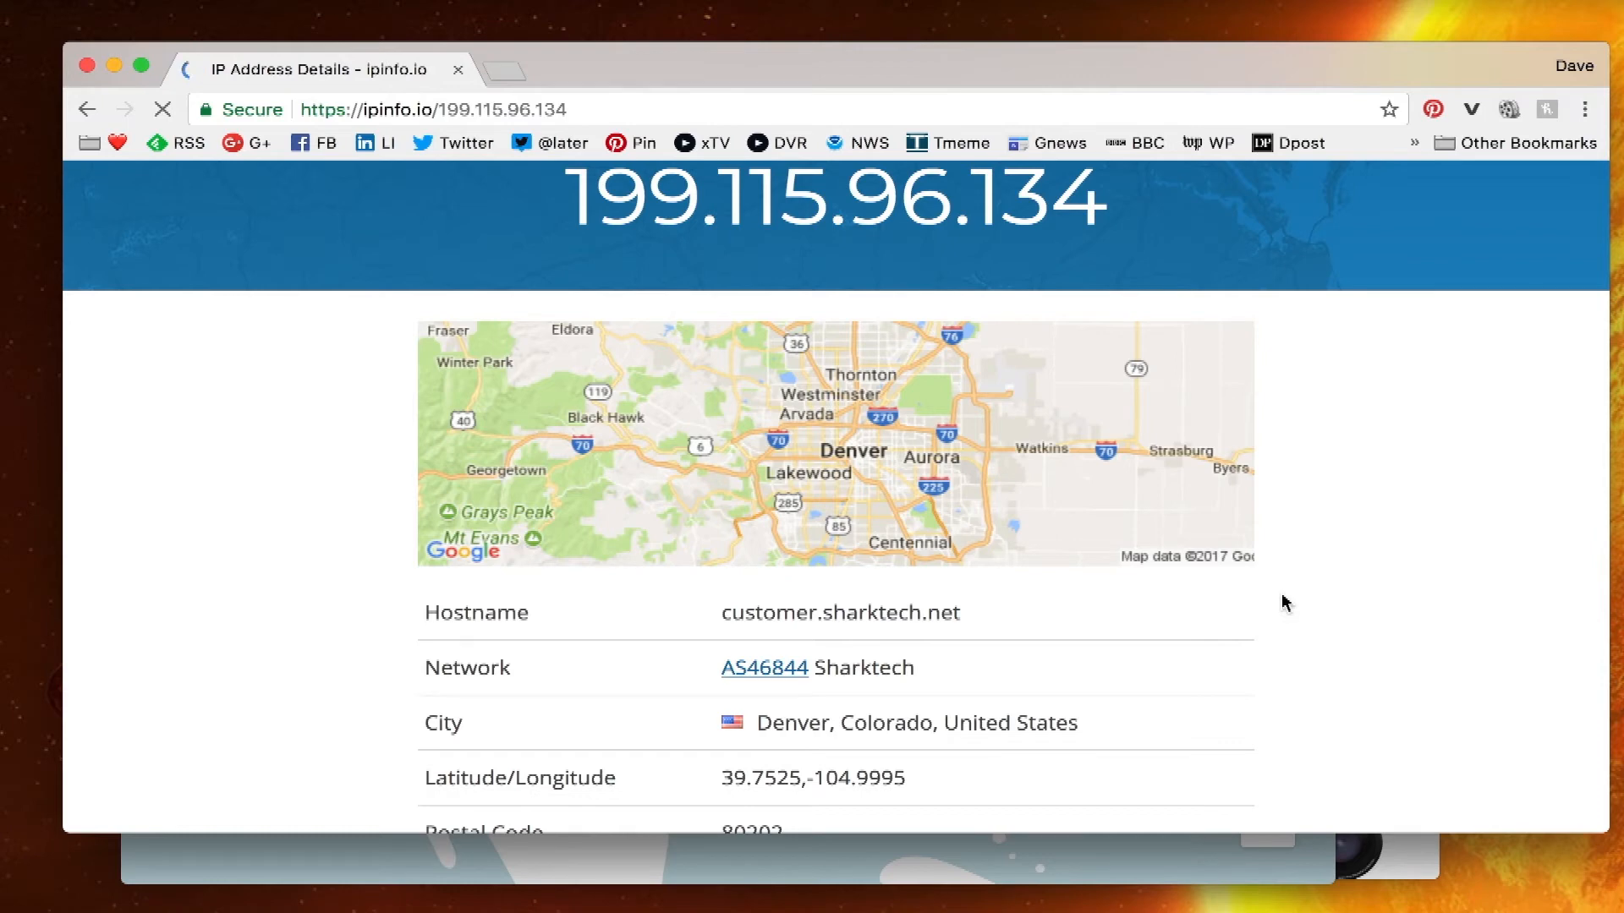
click(1066, 858)
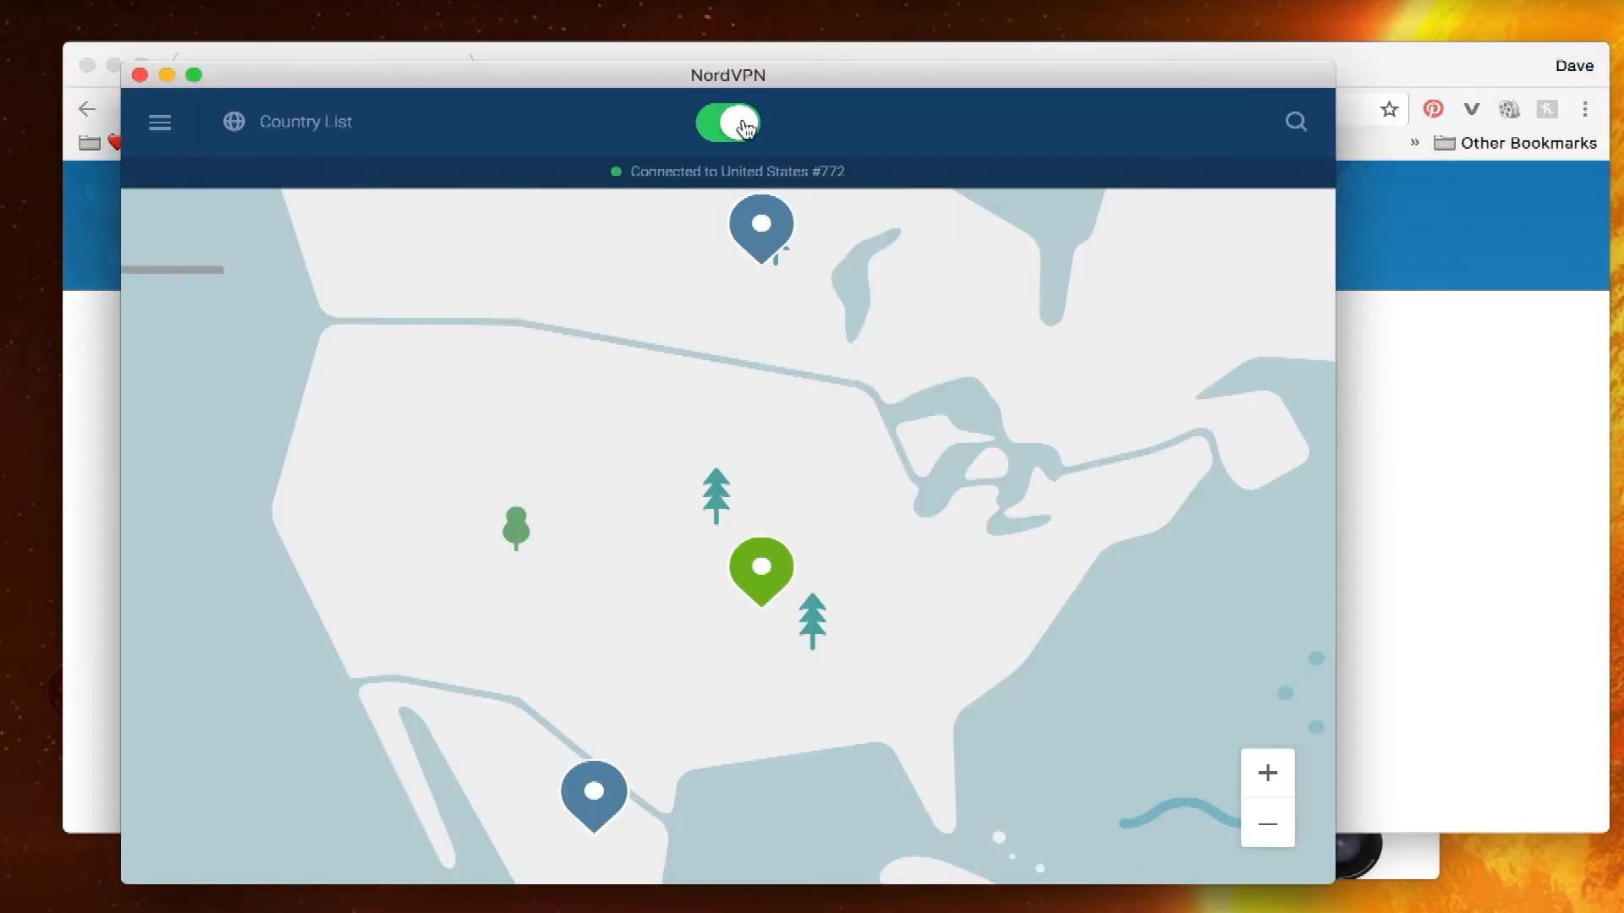
- Pick South Africa from NordVPN's Country List to start connecting to South Africa #10
click(338, 127)
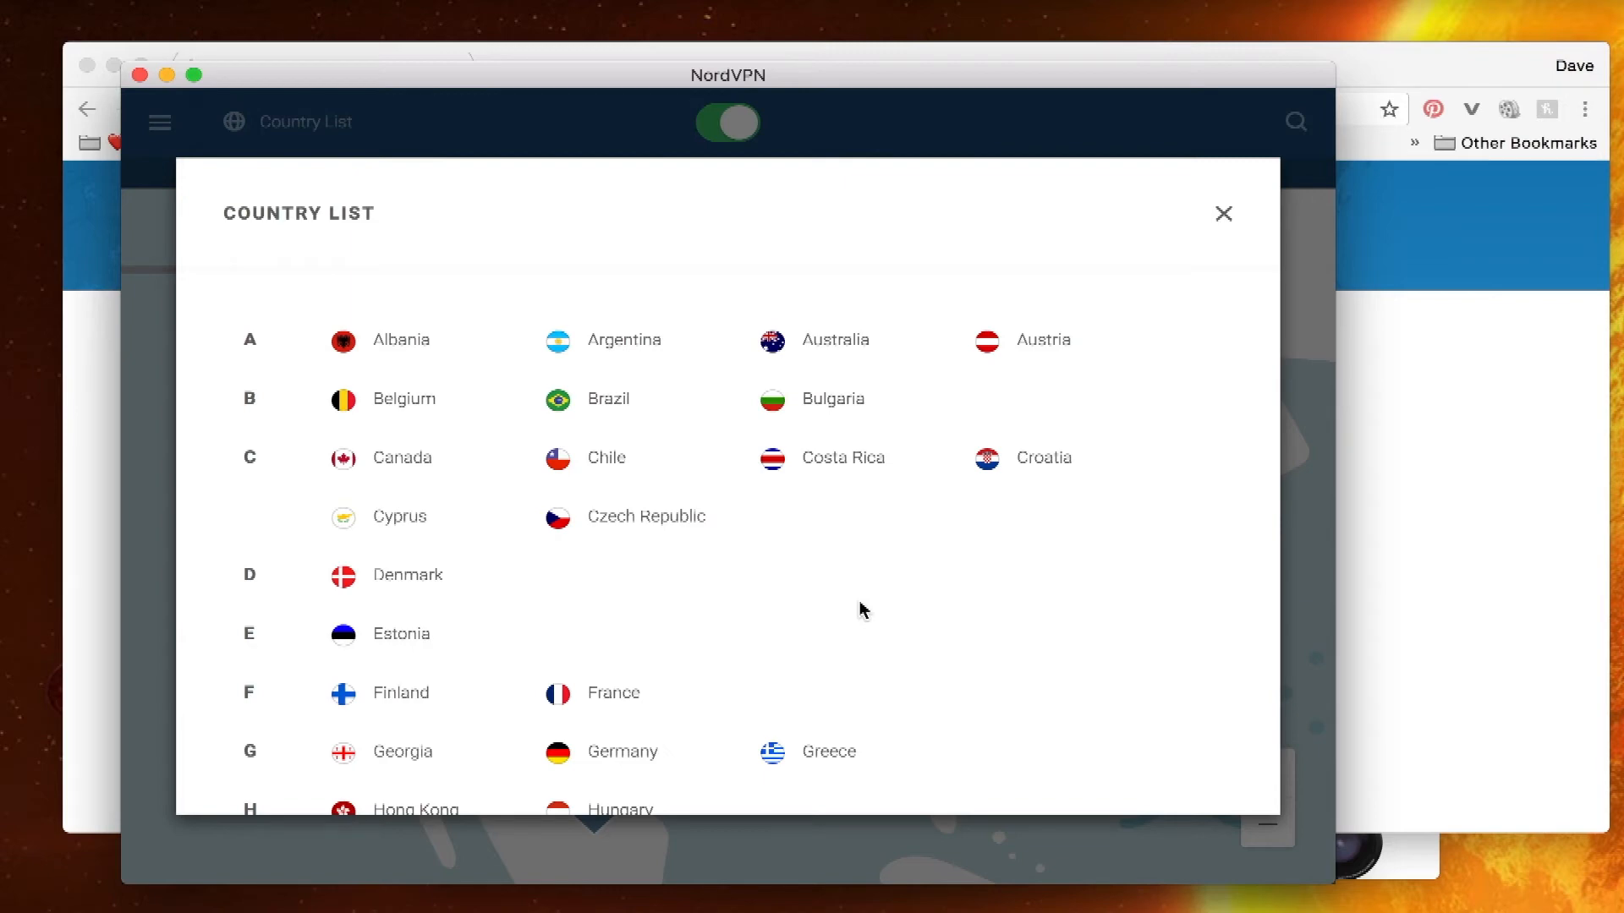
scroll(863, 609, down, 5)
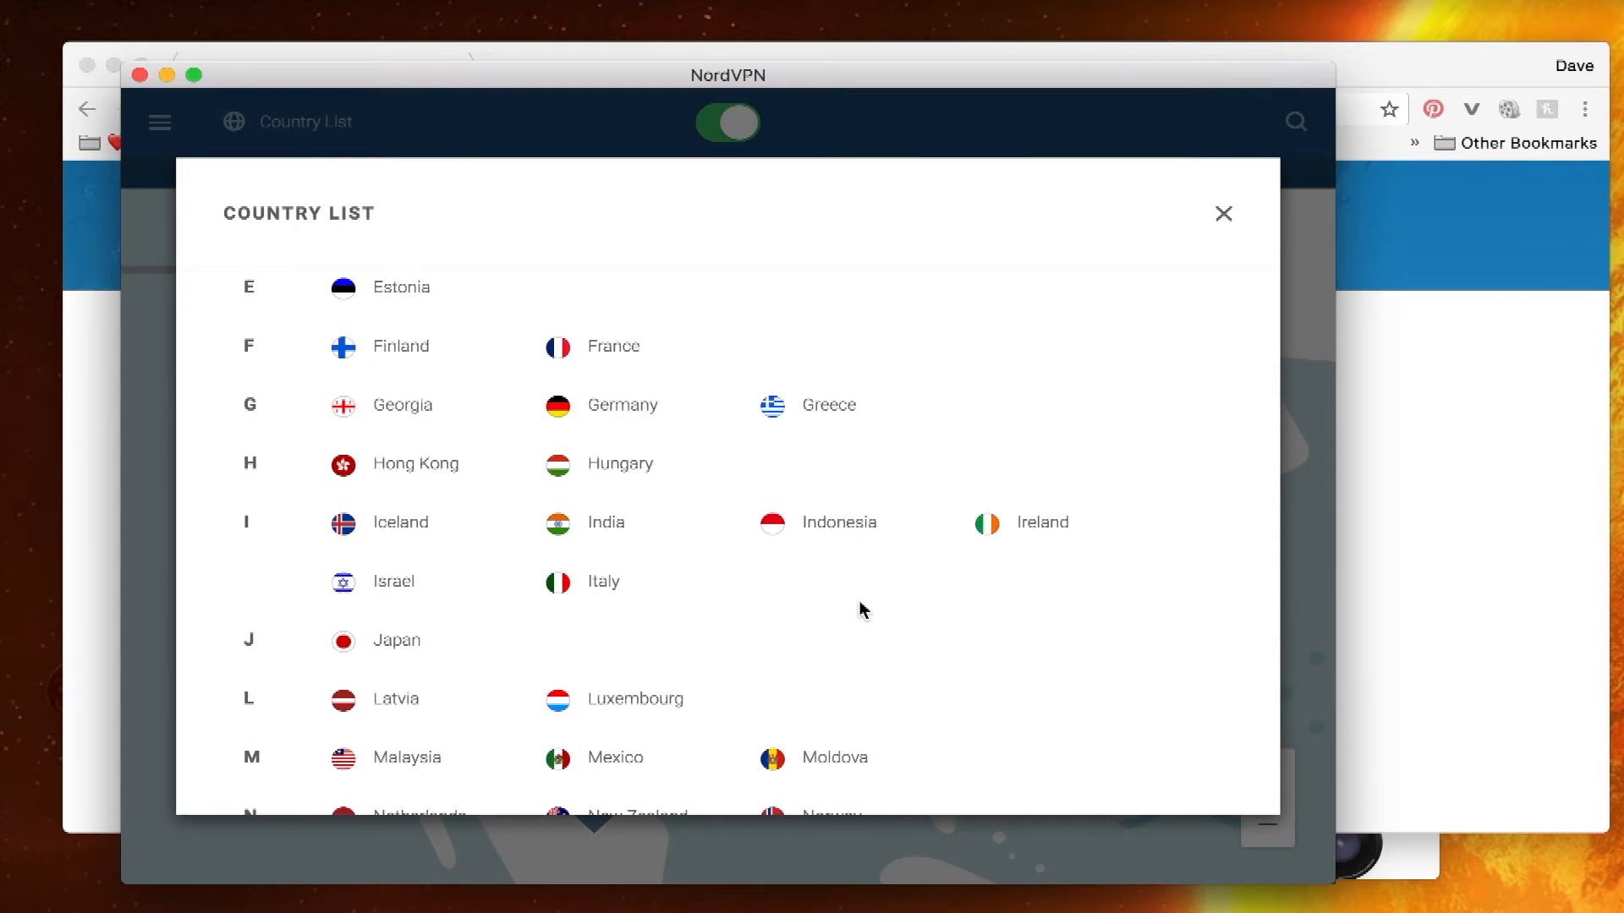
scroll(862, 609, down, 5)
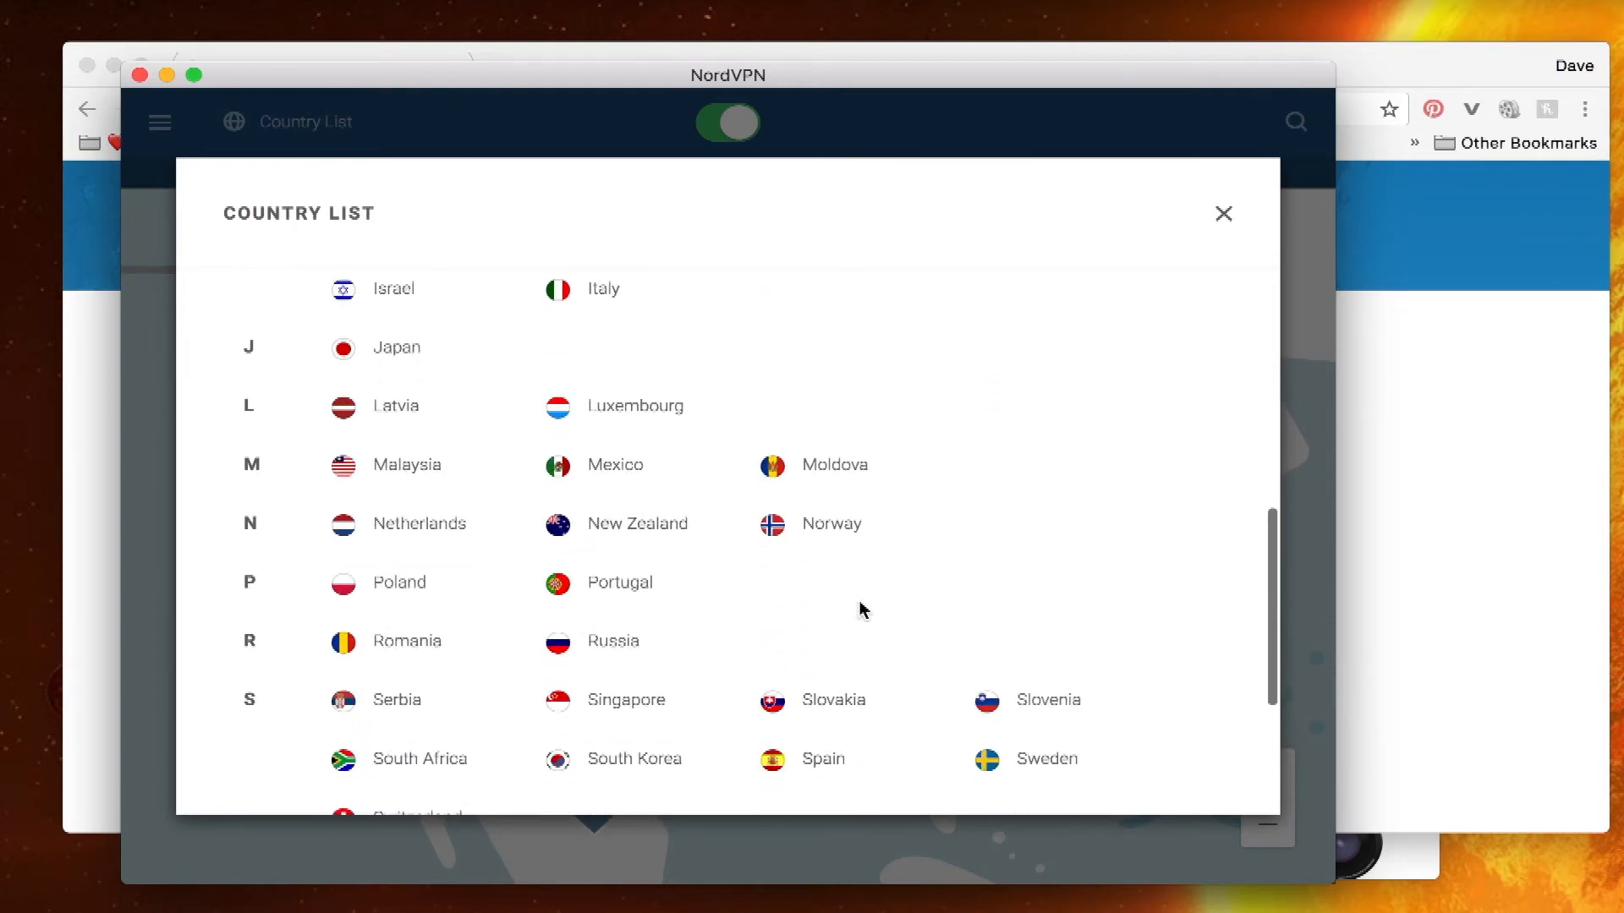
scroll(863, 609, down, 3)
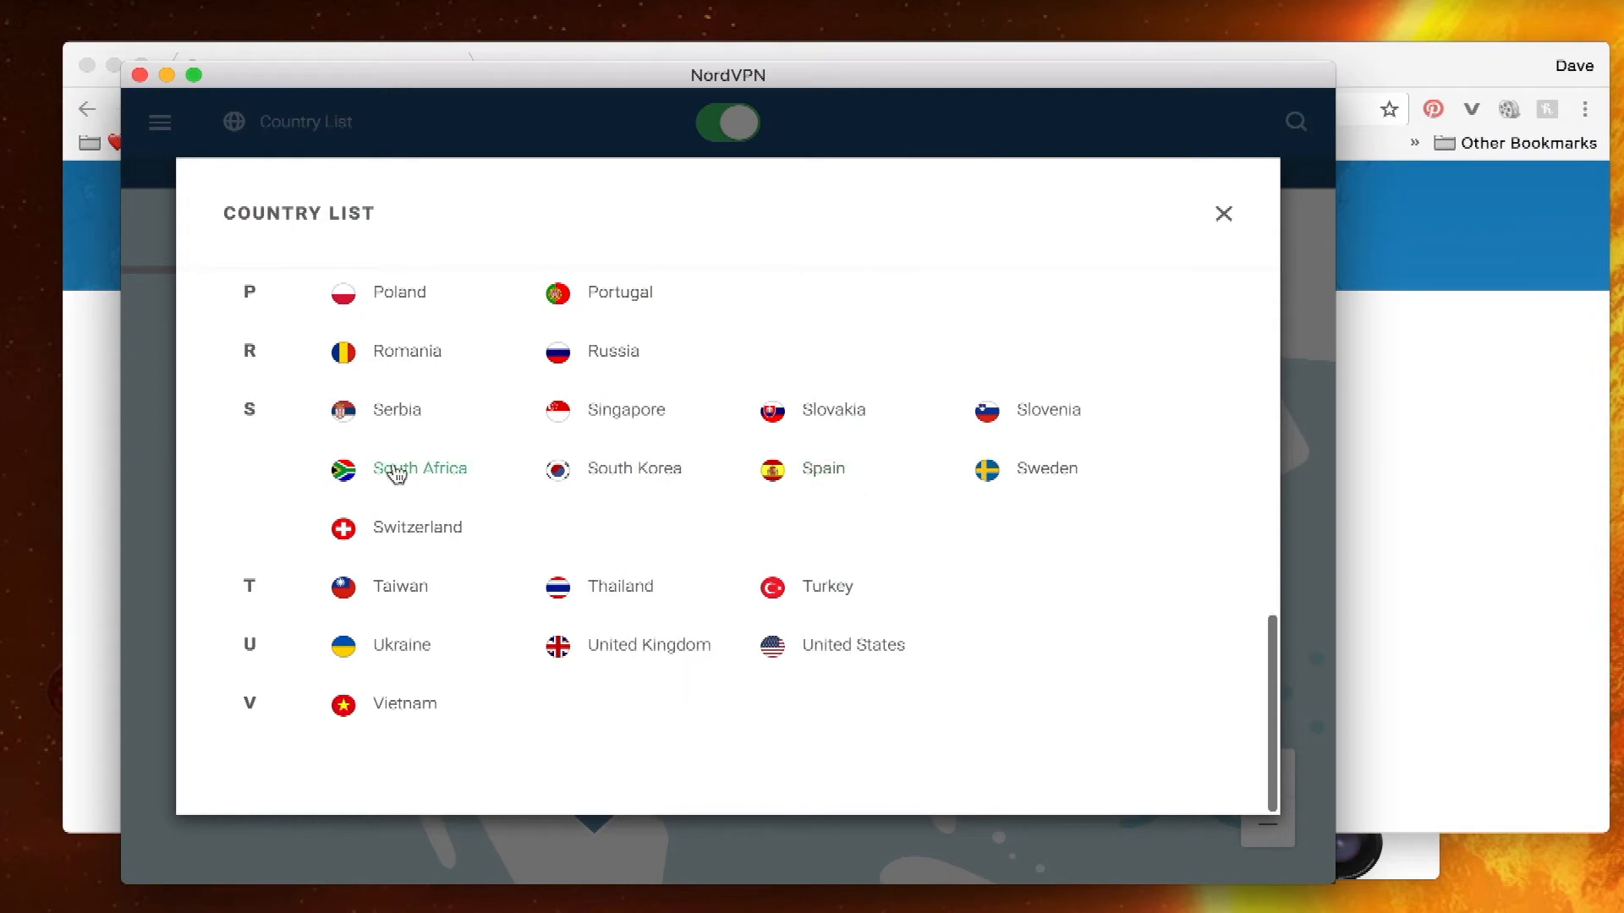
click(436, 468)
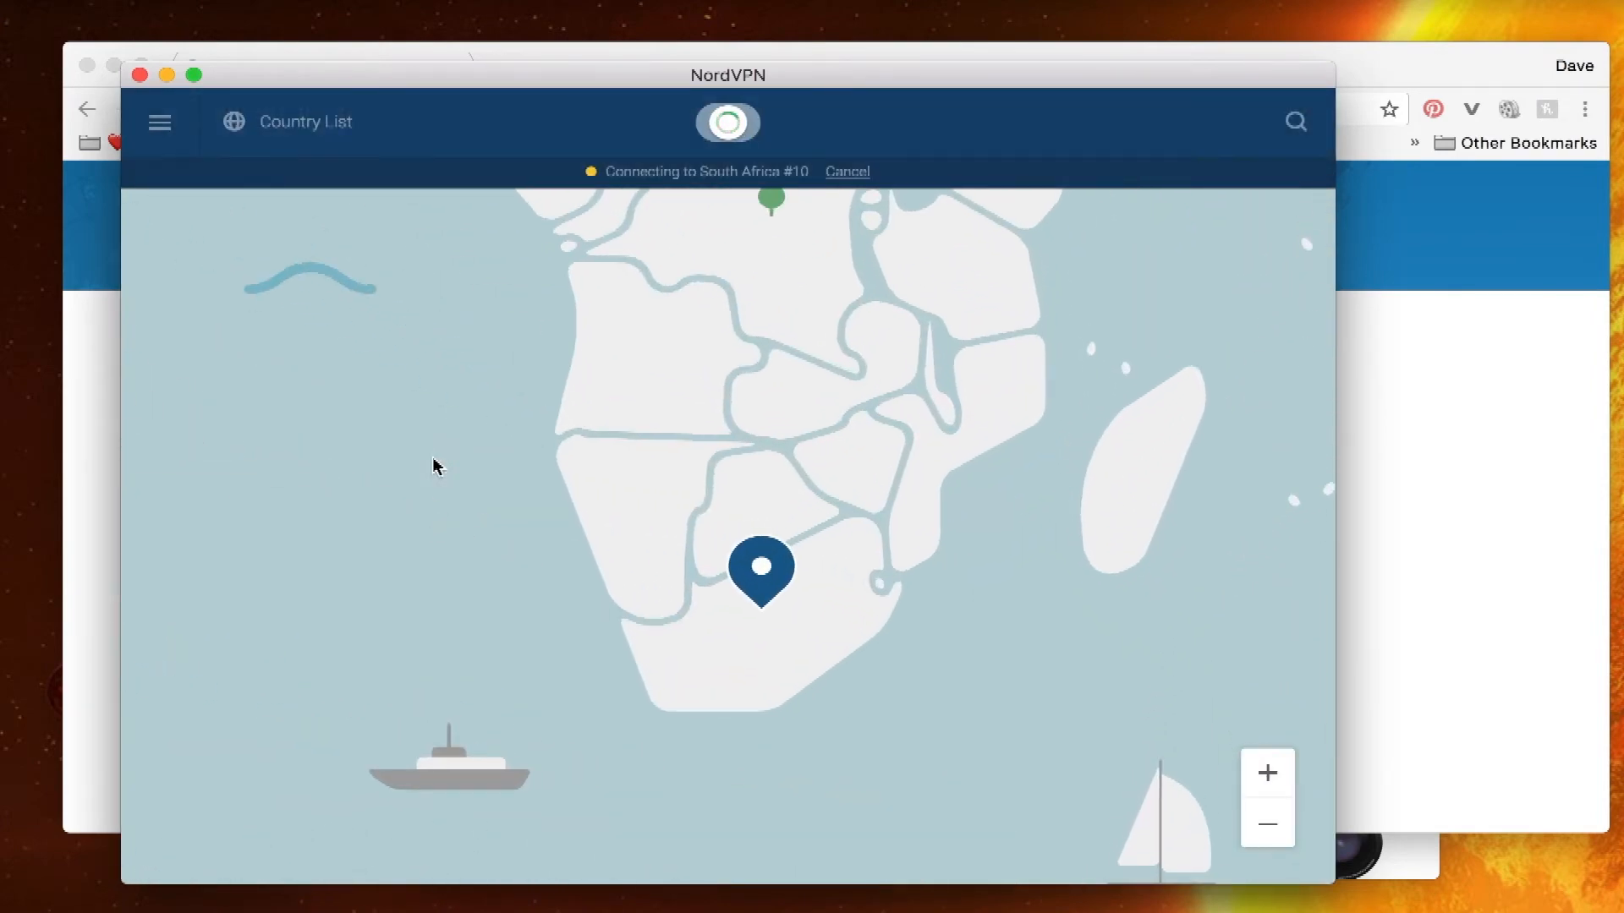